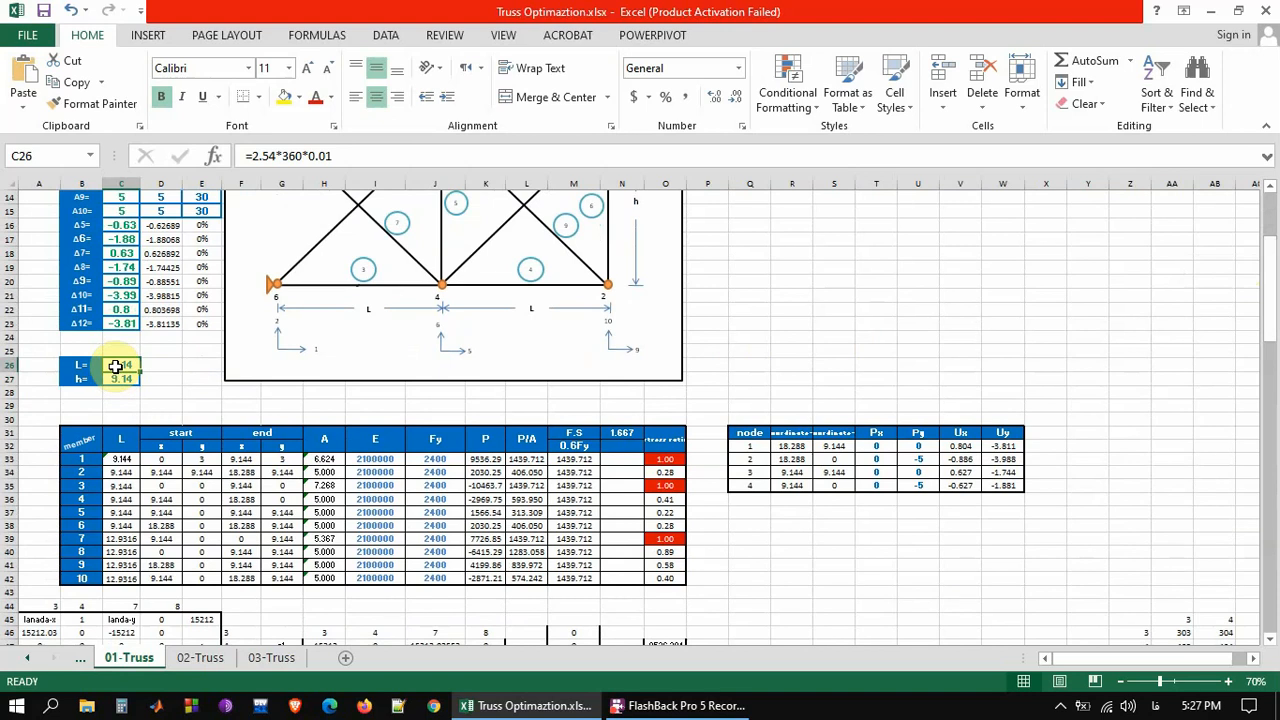
Examine the truss dimensions L and h in C26:C27 and the member-area and displacement variables in C6:C23
{"action": "left_click_drag", "start_coordinate": [117, 366], "coordinate": [117, 378]}
{"action": "left_click_drag", "start_coordinate": [1277, 291], "coordinate": [1273, 262]}
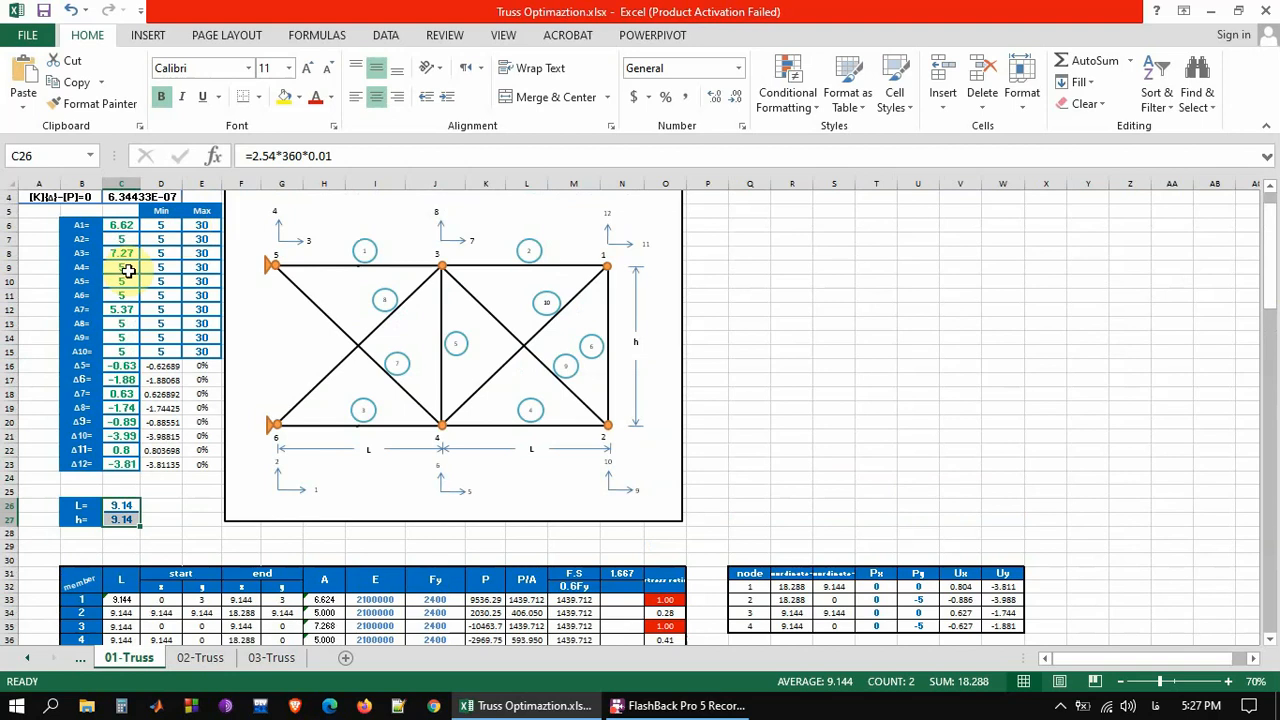
{"action": "left_click_drag", "start_coordinate": [119, 220], "coordinate": [118, 465]}
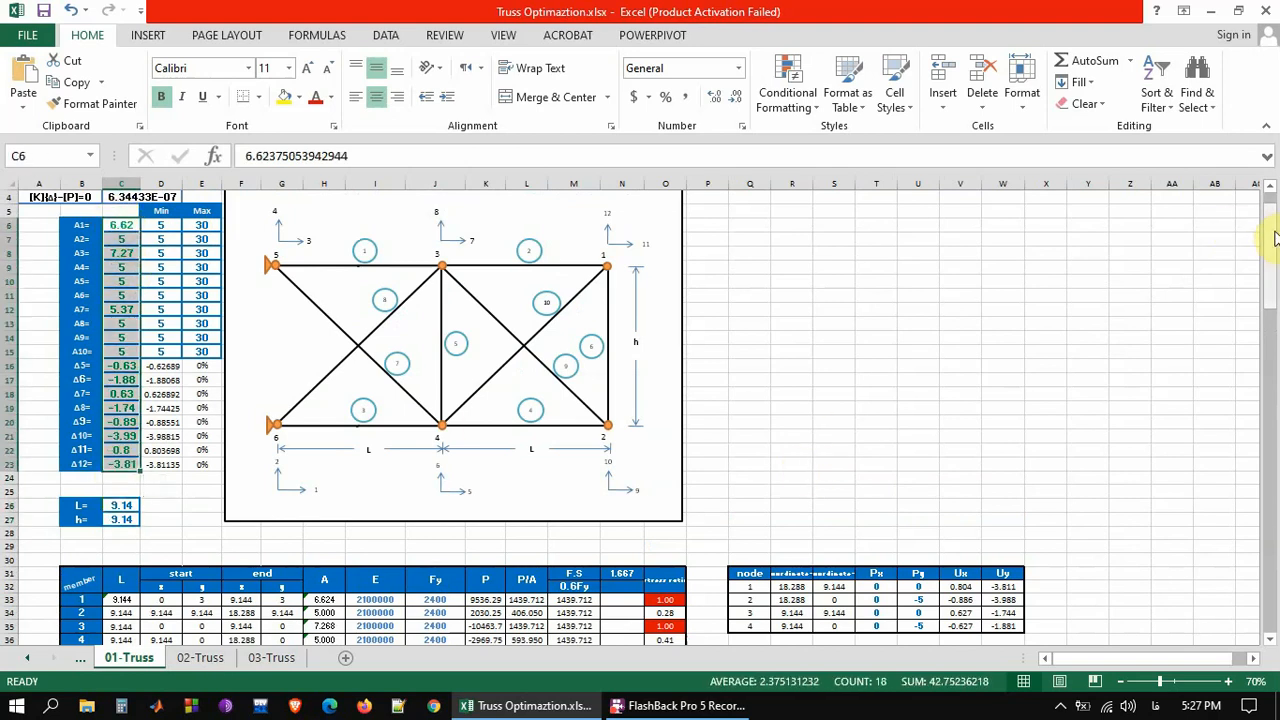
Examine the member table's columns for A, E, Fy, P, P/A and 0.6Fy, and the stress ratio formula in O33
{"action": "left_click_drag", "start_coordinate": [1274, 237], "coordinate": [1273, 280]}
{"action": "left_click", "coordinate": [68, 384]}
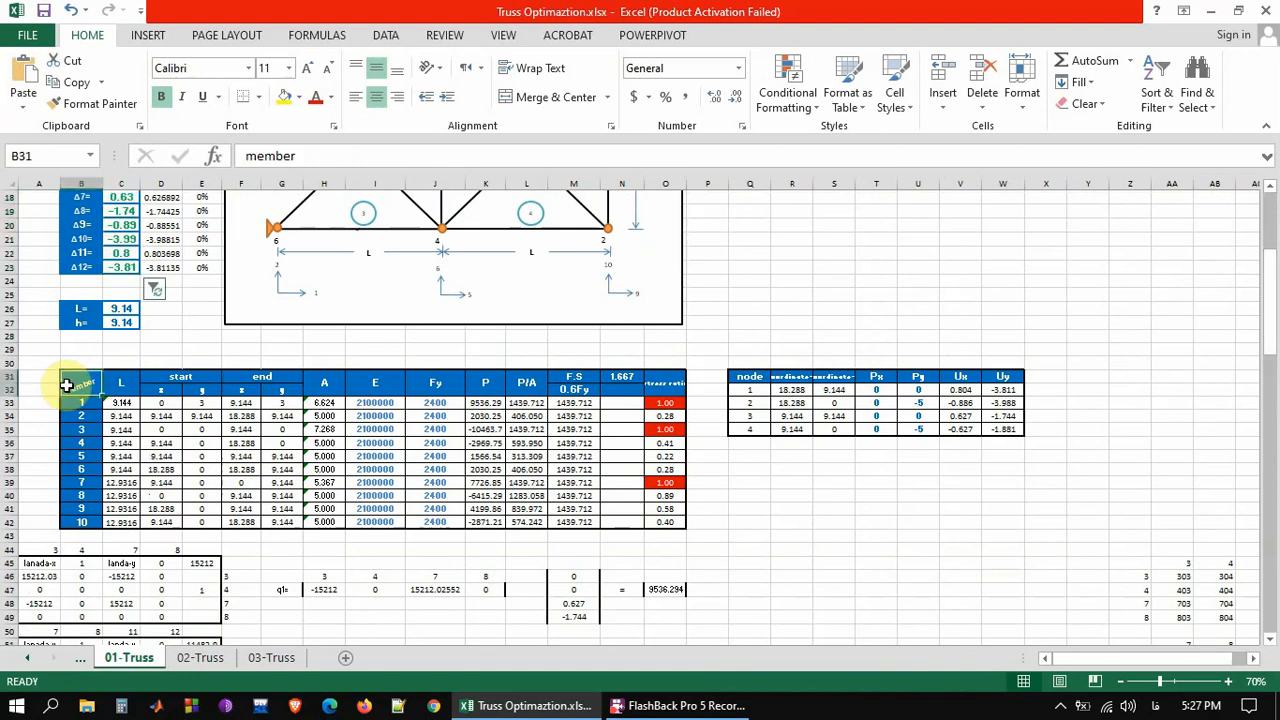
{"action": "left_click", "coordinate": [322, 388]}
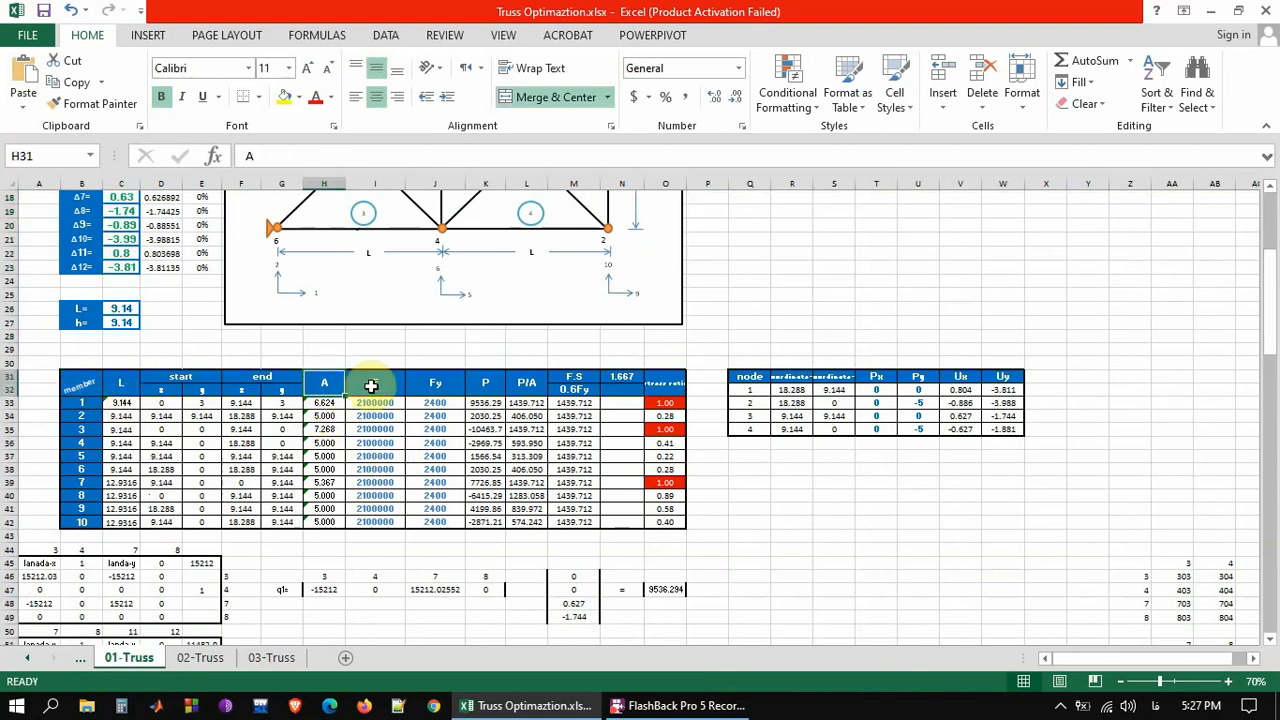
{"action": "left_click", "coordinate": [371, 386]}
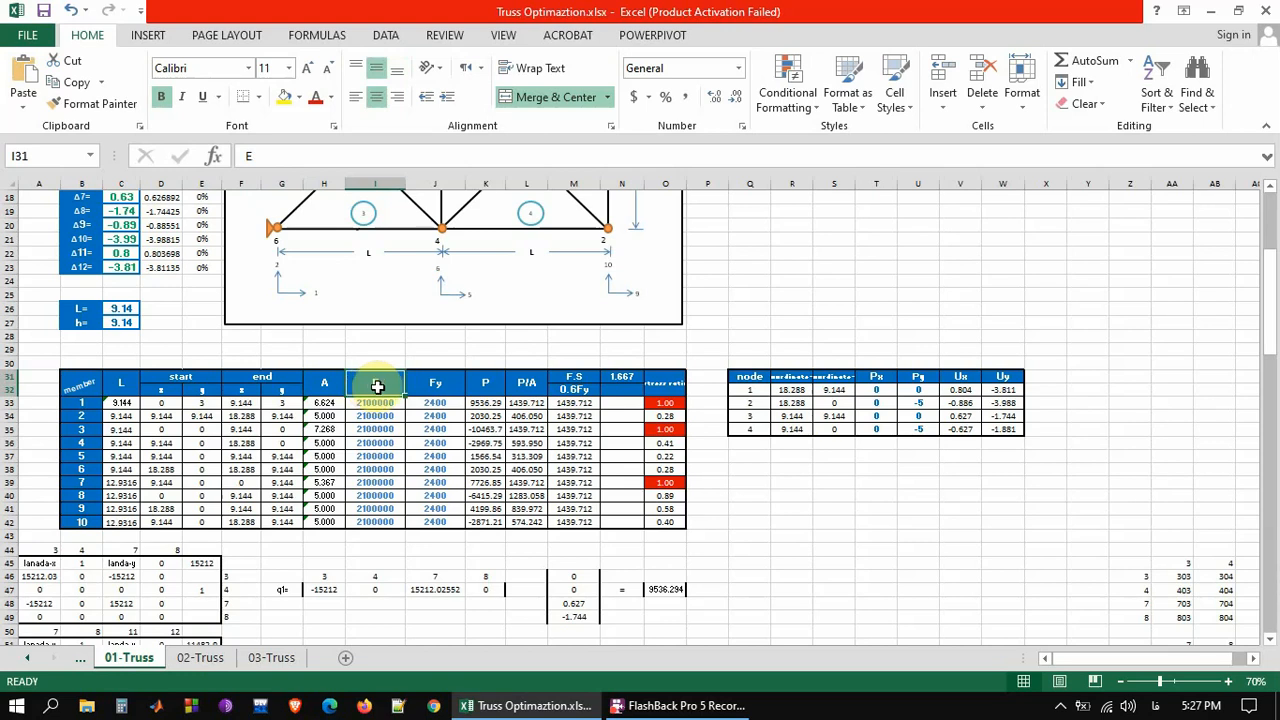
{"action": "left_click", "coordinate": [440, 385]}
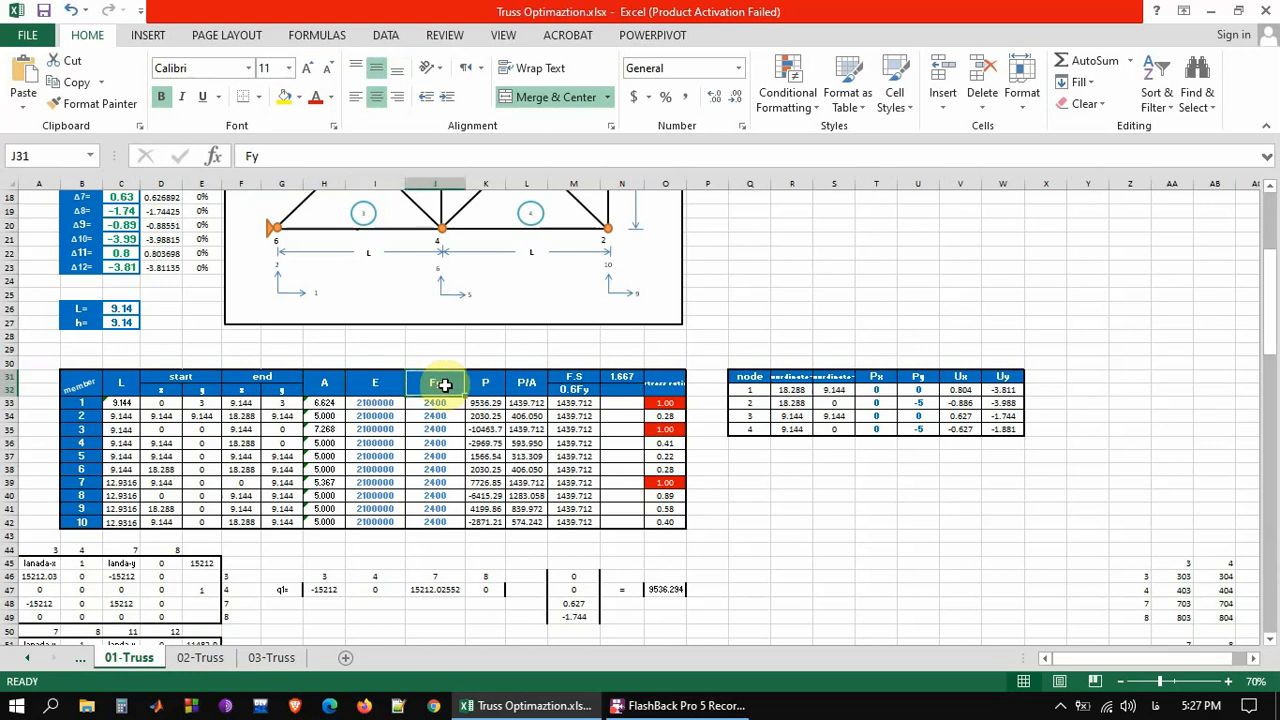
{"action": "left_click", "coordinate": [486, 385]}
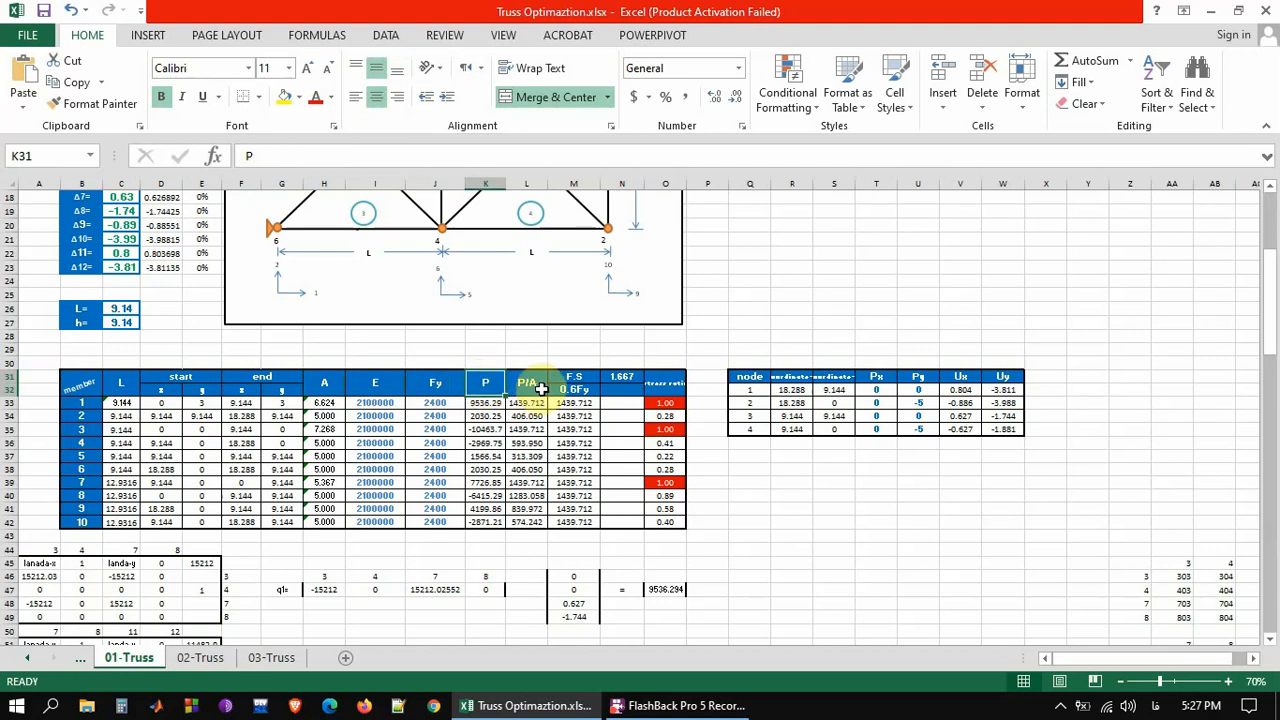
{"action": "left_click", "coordinate": [536, 388]}
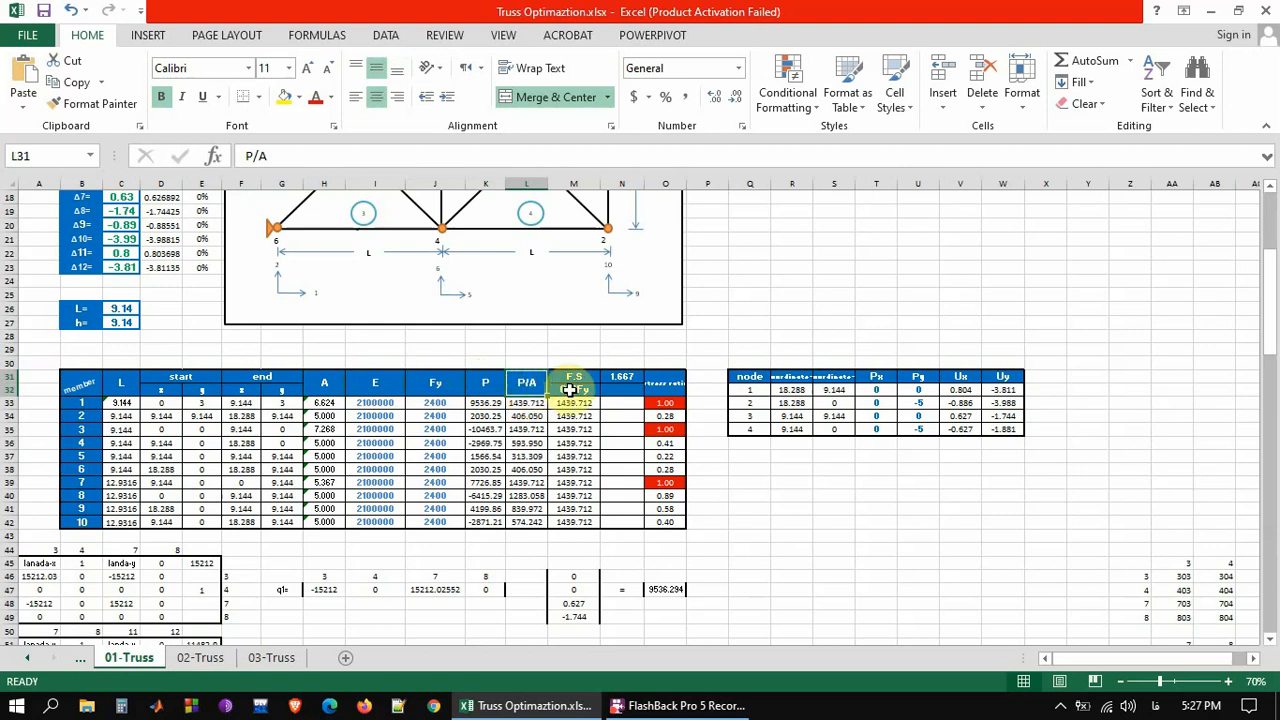
{"action": "left_click", "coordinate": [570, 390]}
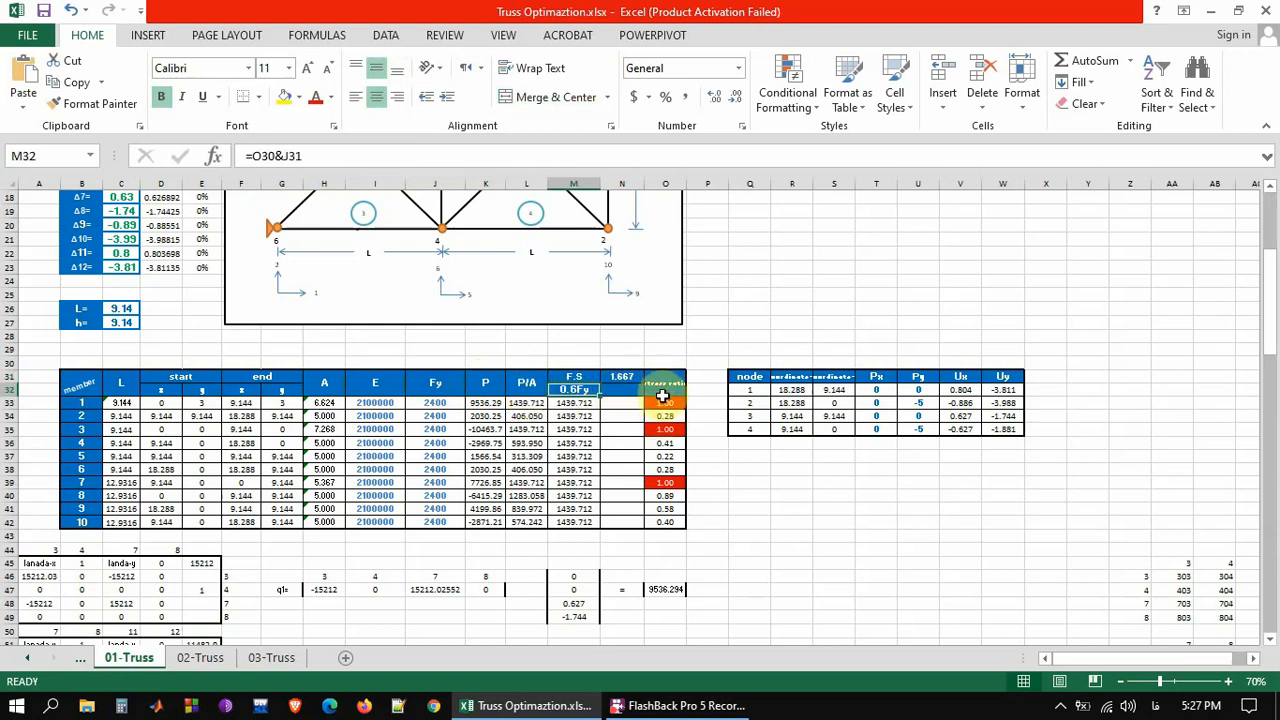
{"action": "left_click", "coordinate": [661, 402]}
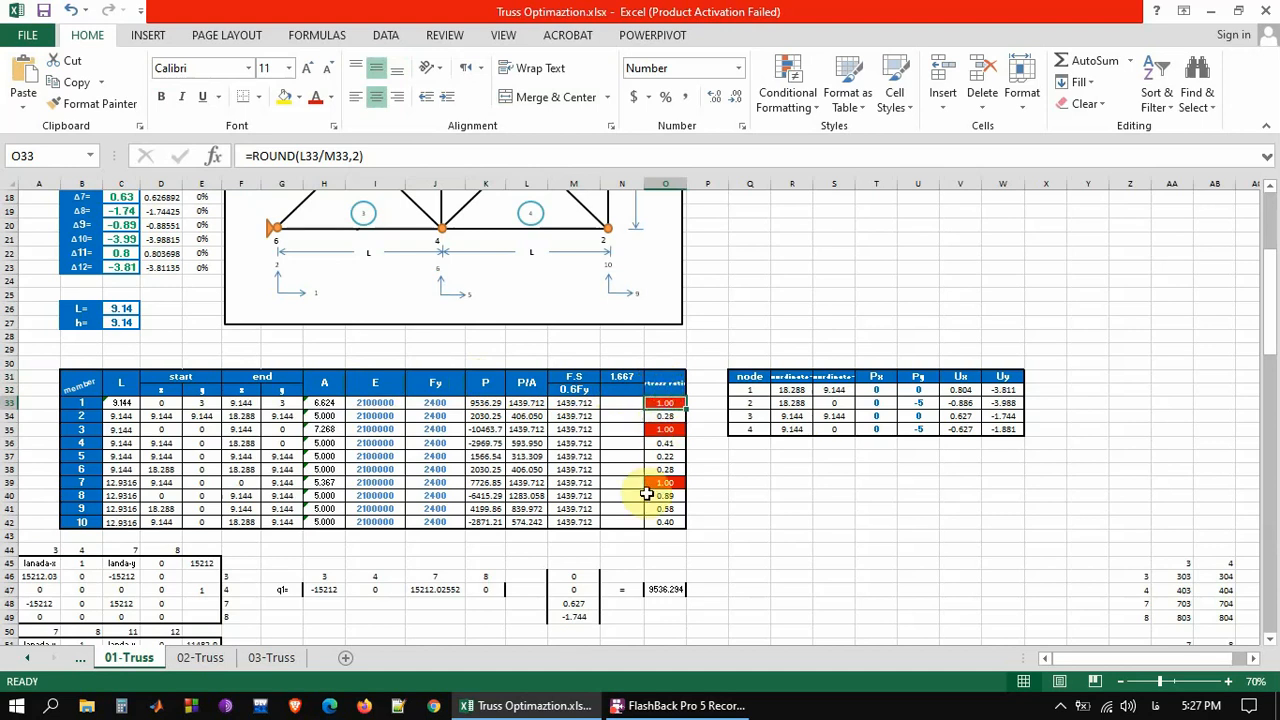
Examine the node table's coordinates, loads and displacements against the node numbering in the truss diagram
{"action": "left_click_drag", "start_coordinate": [1272, 286], "coordinate": [1272, 272]}
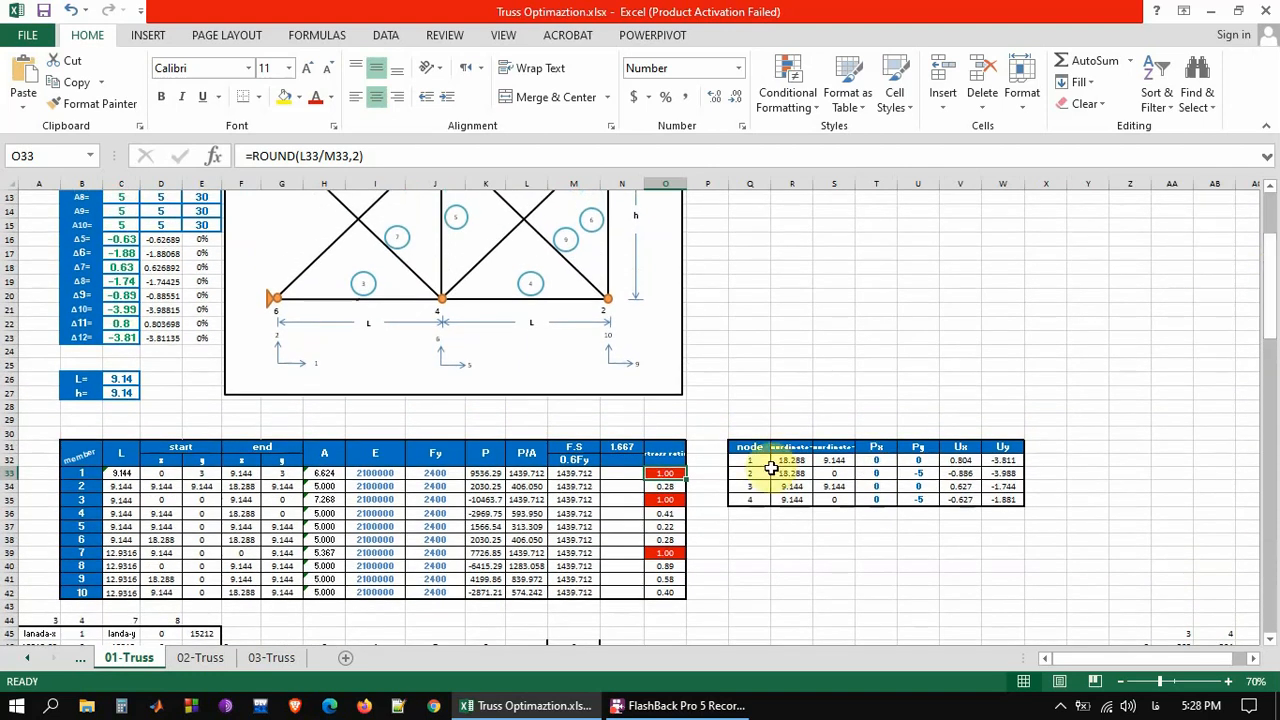
{"action": "left_click_drag", "start_coordinate": [752, 460], "coordinate": [993, 490]}
{"action": "left_click_drag", "start_coordinate": [1272, 283], "coordinate": [1275, 263]}
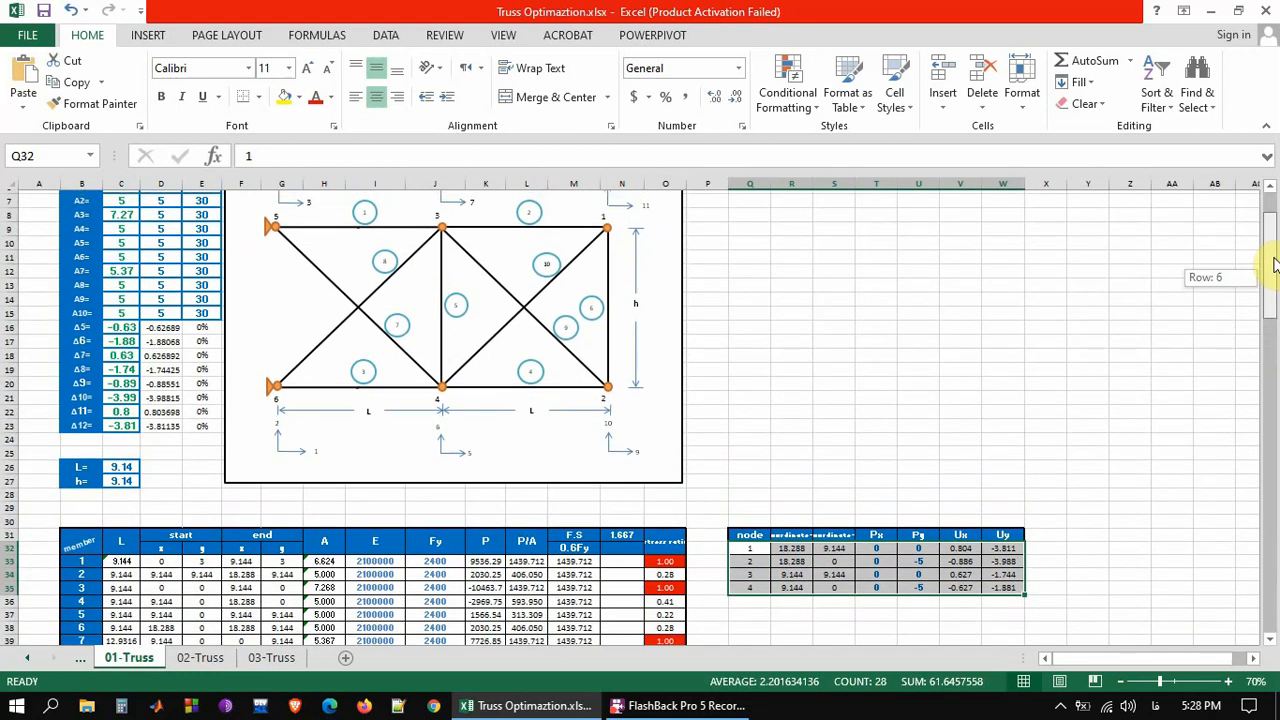
{"action": "left_click_drag", "start_coordinate": [1275, 263], "coordinate": [1271, 257]}
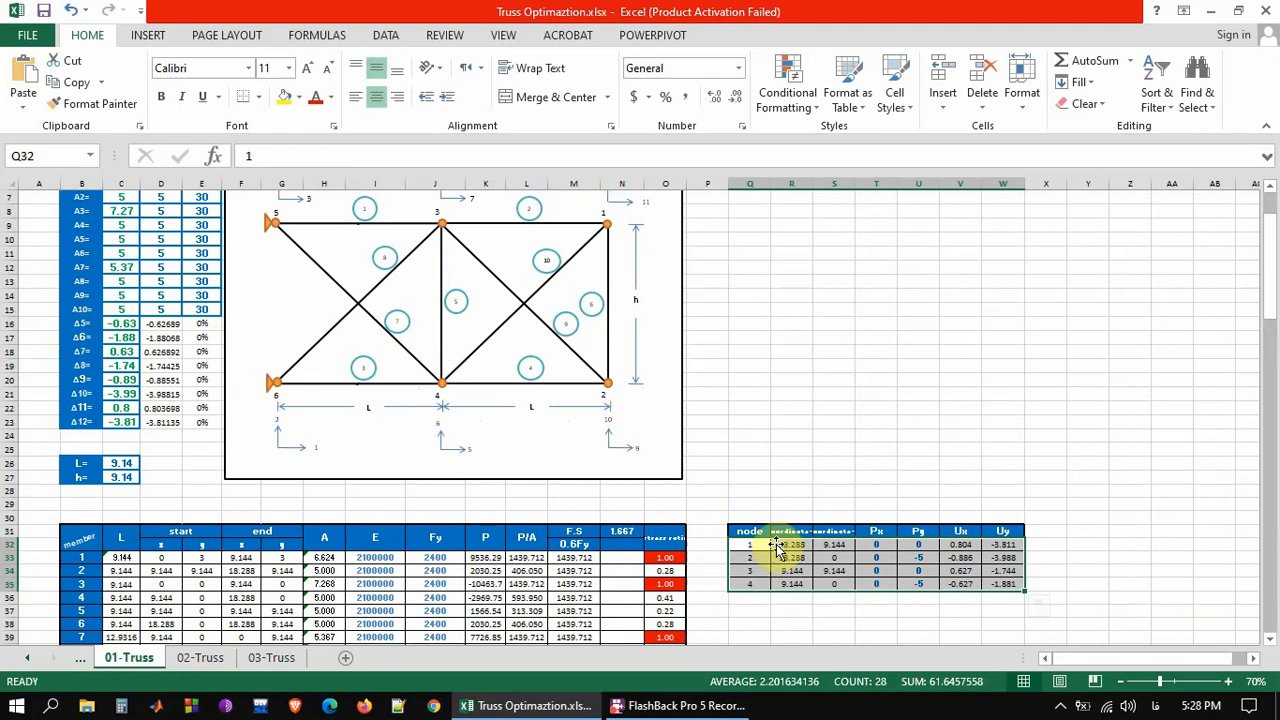
Examine the element stiffness matrices, highlighting the blocks for members 1, 2 and 10
{"action": "left_click_drag", "start_coordinate": [1272, 320], "coordinate": [1273, 410]}
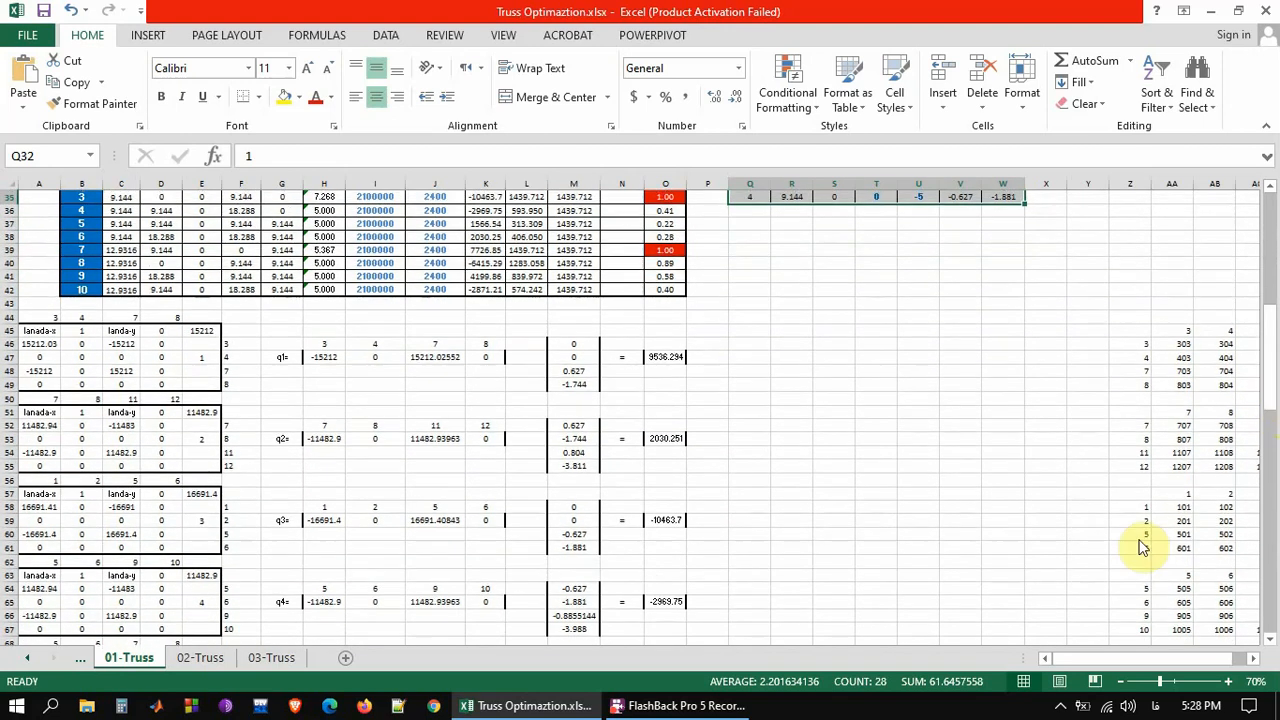
{"action": "left_click_drag", "start_coordinate": [29, 331], "coordinate": [216, 386]}
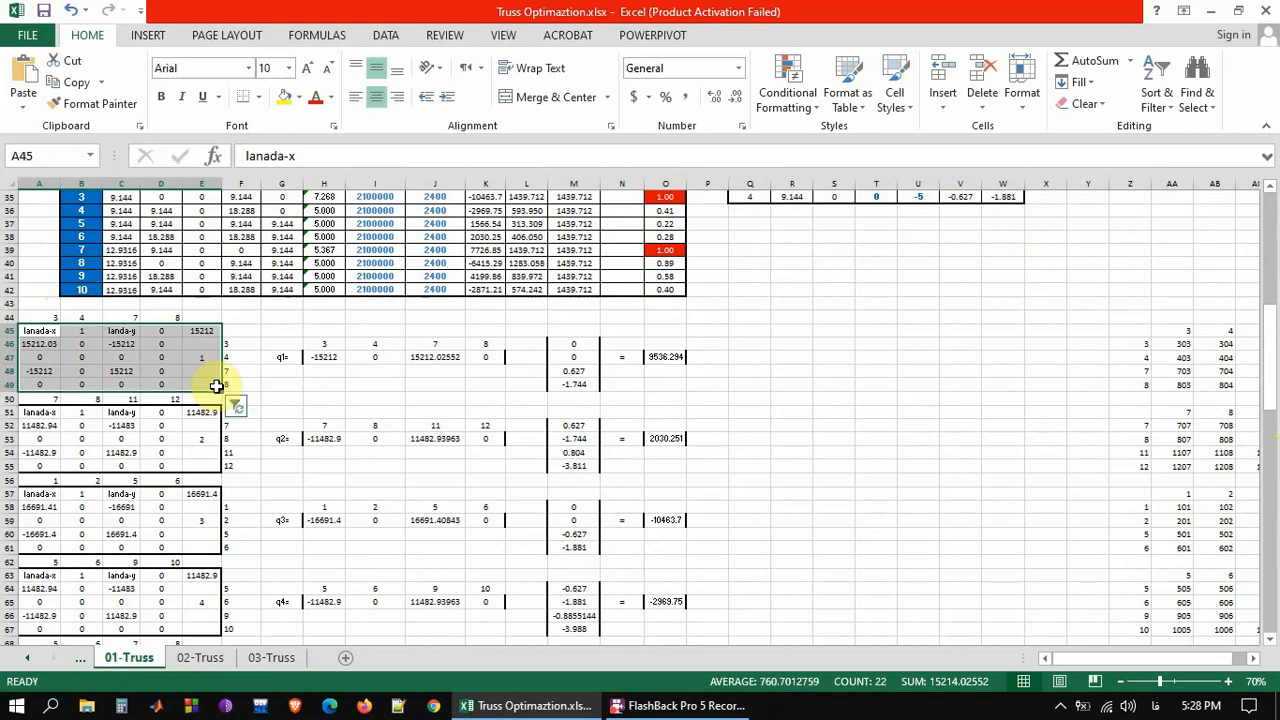
{"action": "left_click_drag", "start_coordinate": [37, 411], "coordinate": [216, 462]}
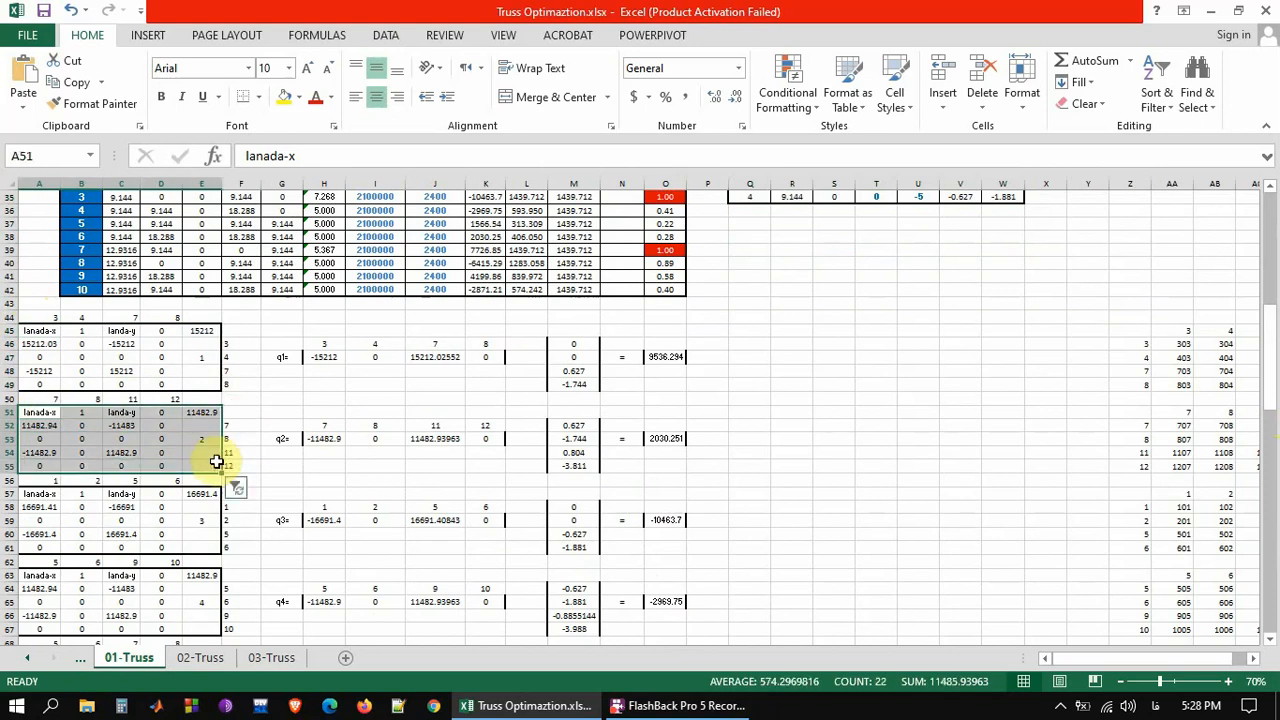
{"action": "left_click_drag", "start_coordinate": [1272, 336], "coordinate": [1277, 488]}
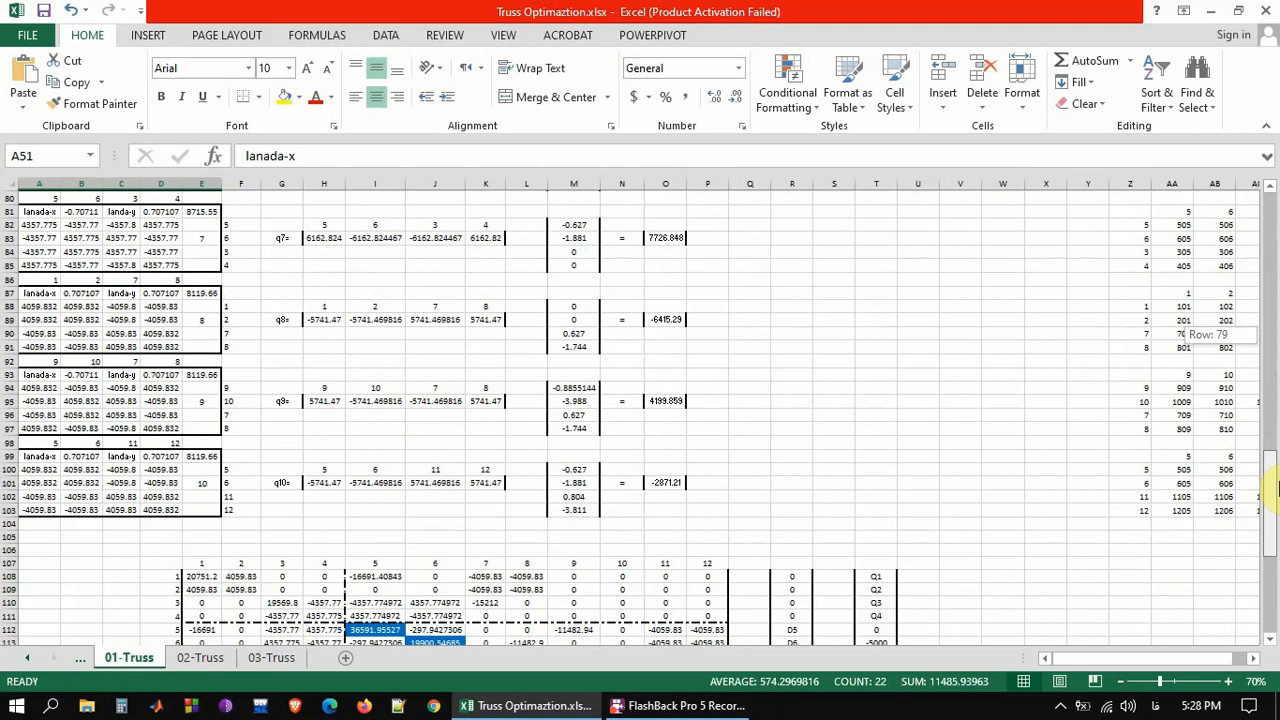
{"action": "mouse_move", "coordinate": [1277, 488]}
{"action": "left_mouse_down"}
{"action": "mouse_move", "coordinate": [1249, 194]}
{"action": "mouse_move", "coordinate": [1277, 325]}
{"action": "mouse_move", "coordinate": [1277, 505]}
{"action": "left_mouse_up"}
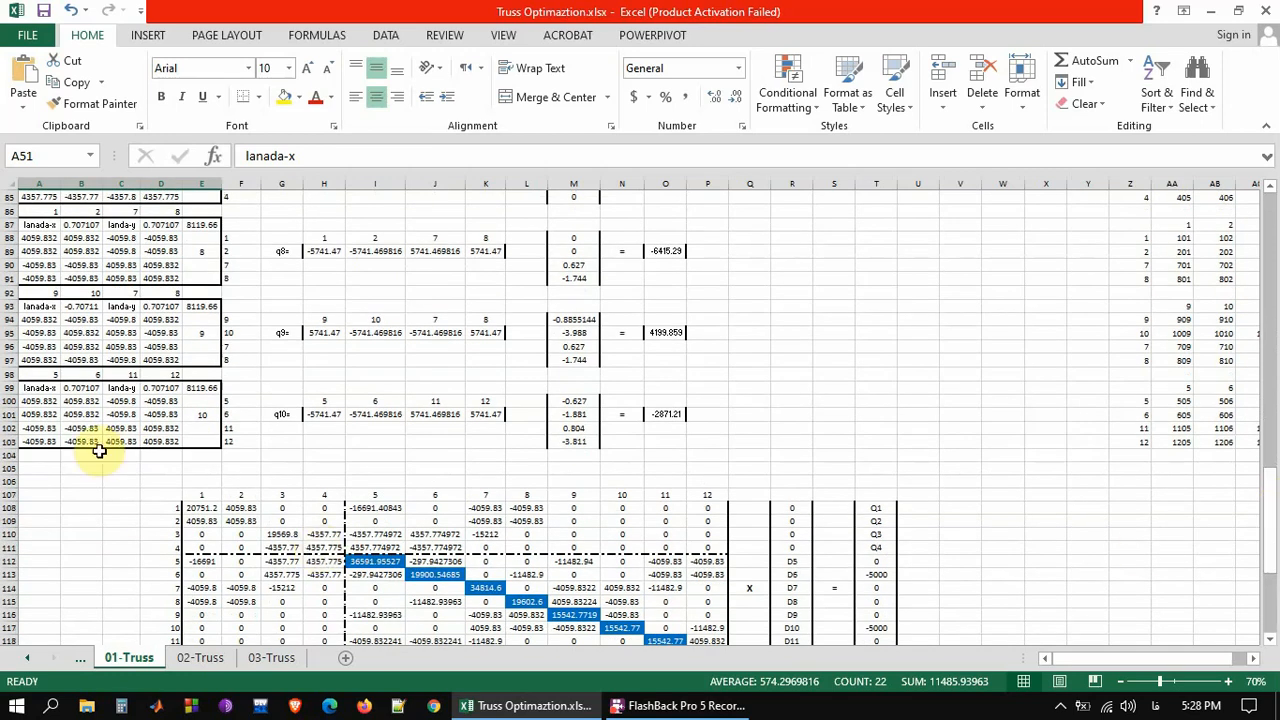
{"action": "left_click_drag", "start_coordinate": [35, 388], "coordinate": [205, 441]}
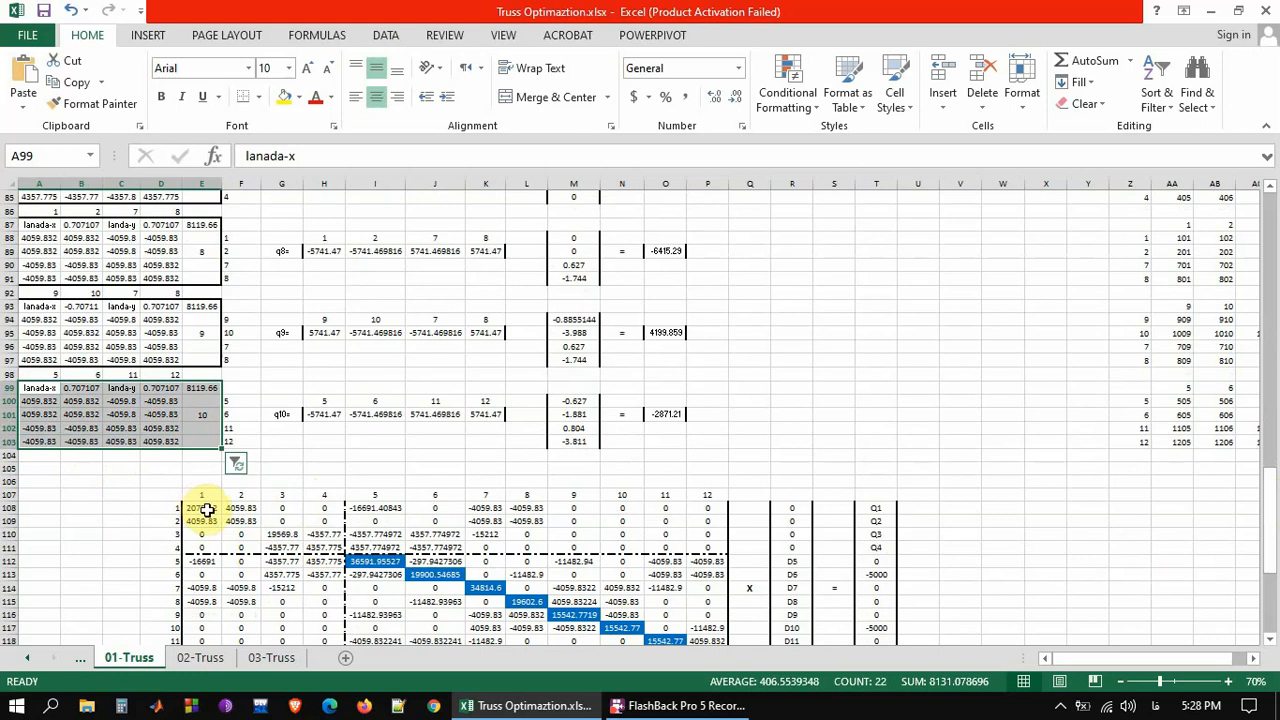
Examine the assembled global stiffness matrix, its free-degree-of-freedom block I112:P119 and the applied load entries T113:T117
{"action": "left_click_drag", "start_coordinate": [205, 512], "coordinate": [701, 620]}
{"action": "key", "text": "Down"}
{"action": "key", "text": "Down"}
{"action": "key", "text": "Down"}
{"action": "key", "text": "Down"}
{"action": "key", "text": "Down"}
{"action": "key", "text": "Down"}
{"action": "key", "text": "Down"}
{"action": "key", "text": "Down"}
{"action": "key", "text": "Down"}
{"action": "key", "text": "Down"}
{"action": "key", "text": "Down"}
{"action": "key", "text": "Down"}
{"action": "key", "text": "Down"}
{"action": "key", "text": "Down"}
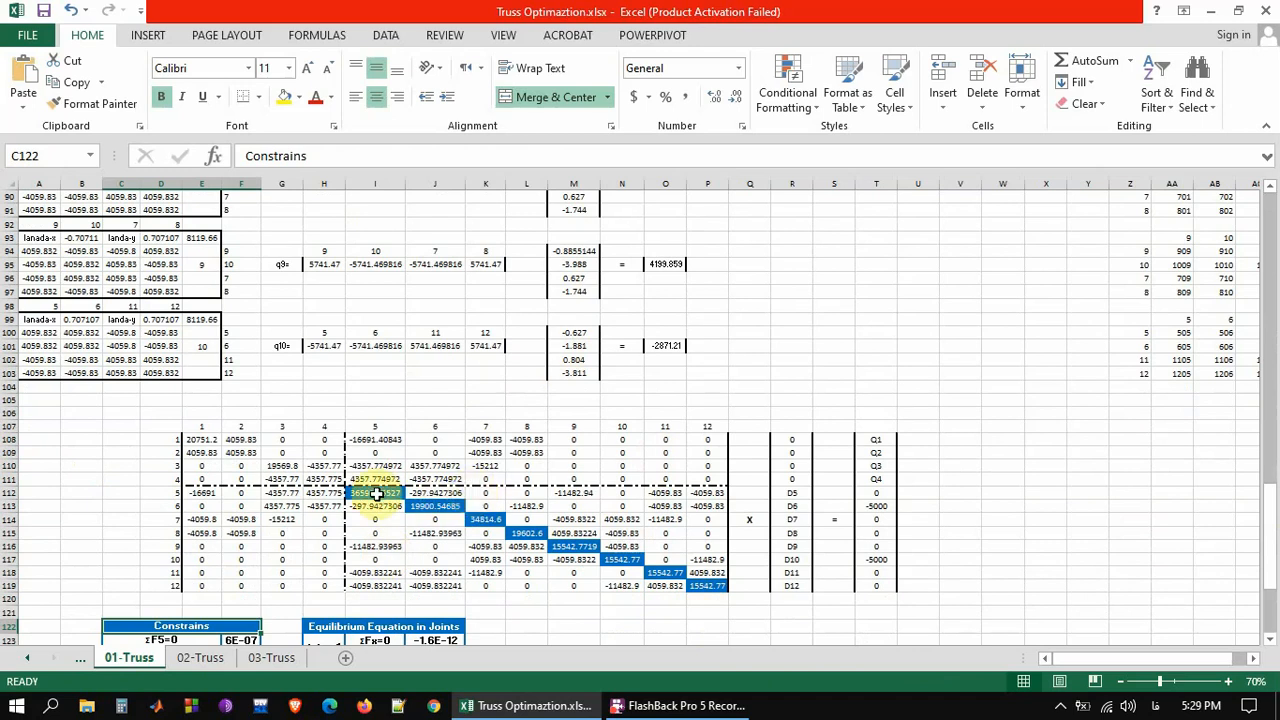
{"action": "left_click_drag", "start_coordinate": [376, 492], "coordinate": [702, 584]}
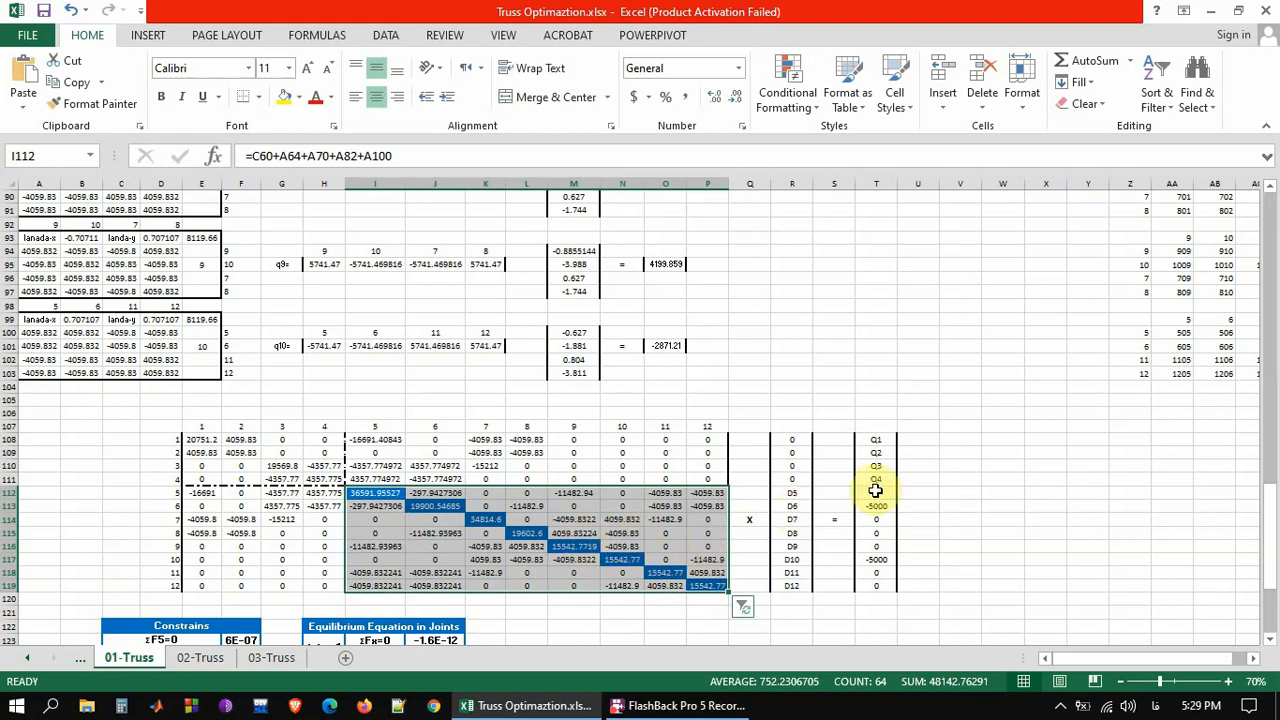
{"action": "left_click_drag", "start_coordinate": [877, 505], "coordinate": [879, 561]}
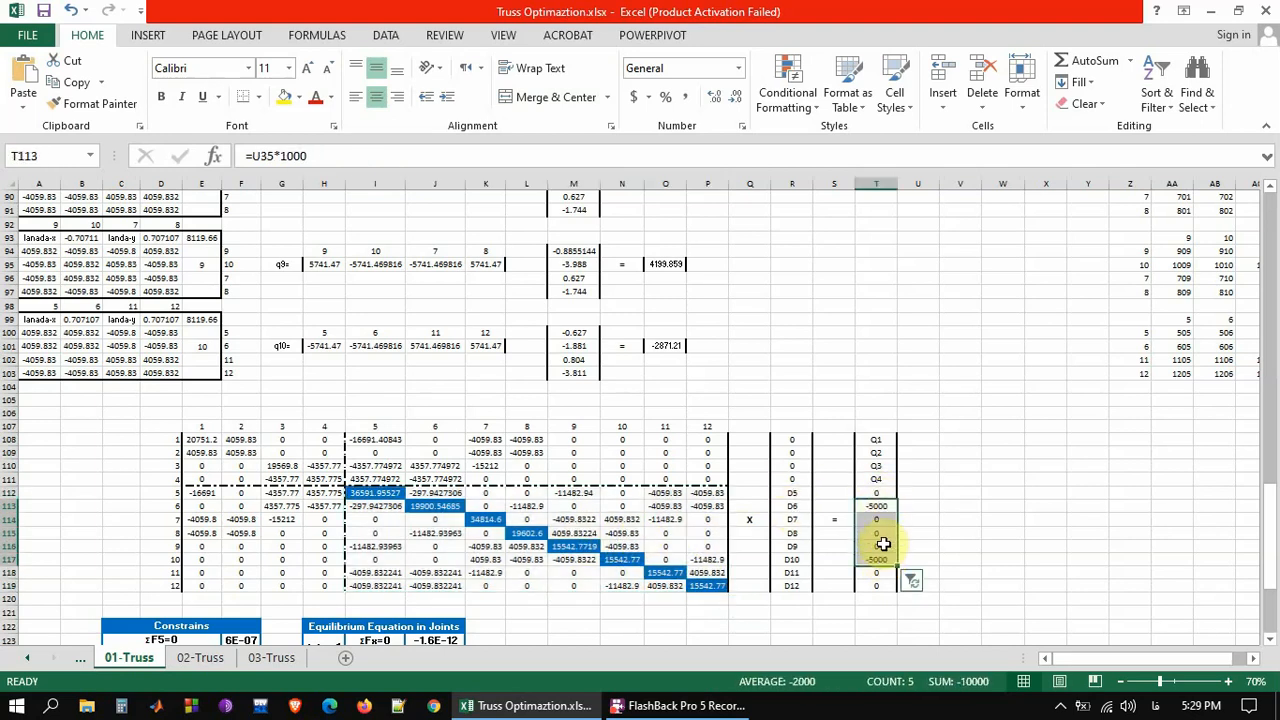
Inspect the formula that calculates member 1's axial force q1 in cell O47
{"action": "mouse_move", "coordinate": [1272, 545]}
{"action": "left_mouse_down"}
{"action": "mouse_move", "coordinate": [1275, 573]}
{"action": "mouse_move", "coordinate": [1274, 559]}
{"action": "left_mouse_up"}
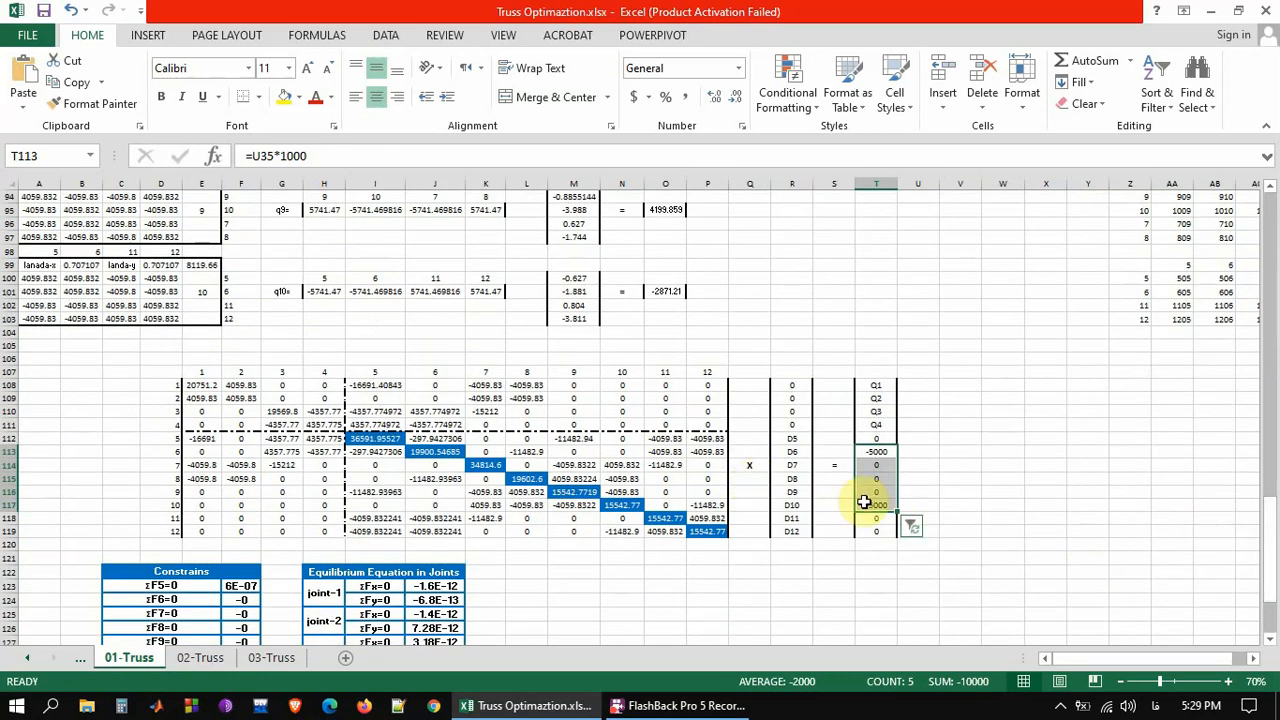
{"action": "left_click_drag", "start_coordinate": [1270, 515], "coordinate": [1228, 305]}
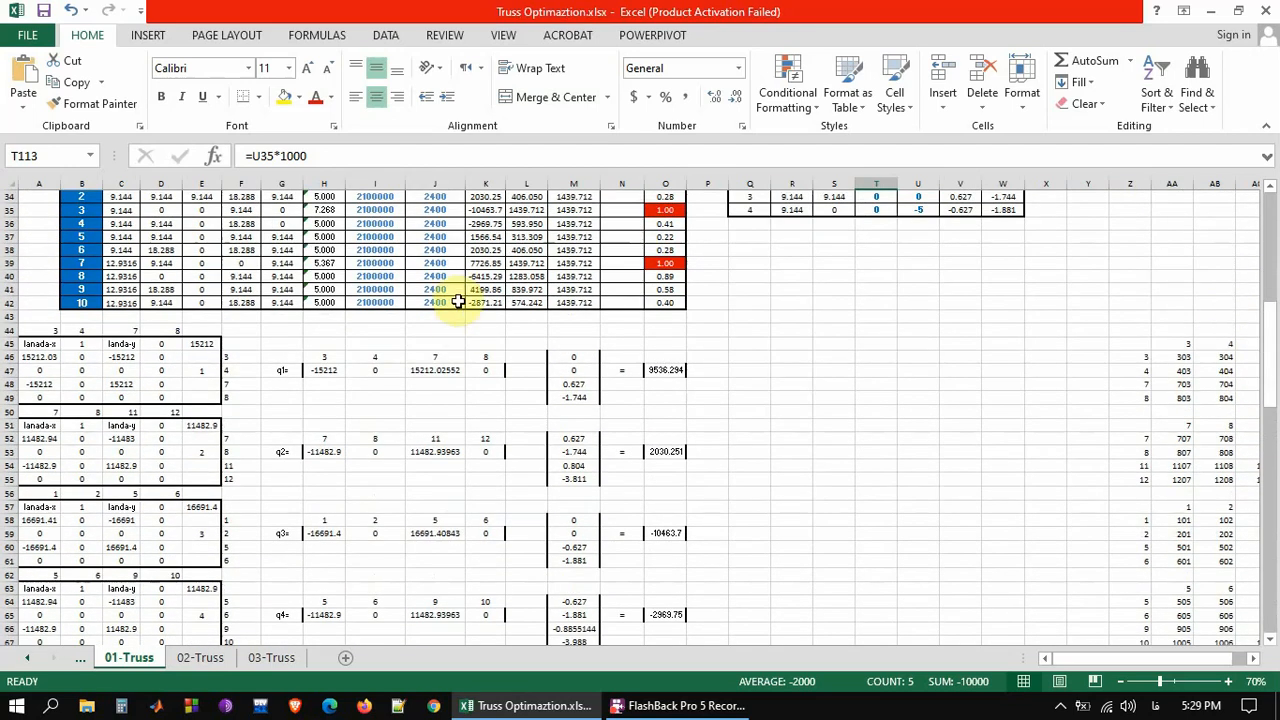
{"action": "left_click", "coordinate": [666, 370]}
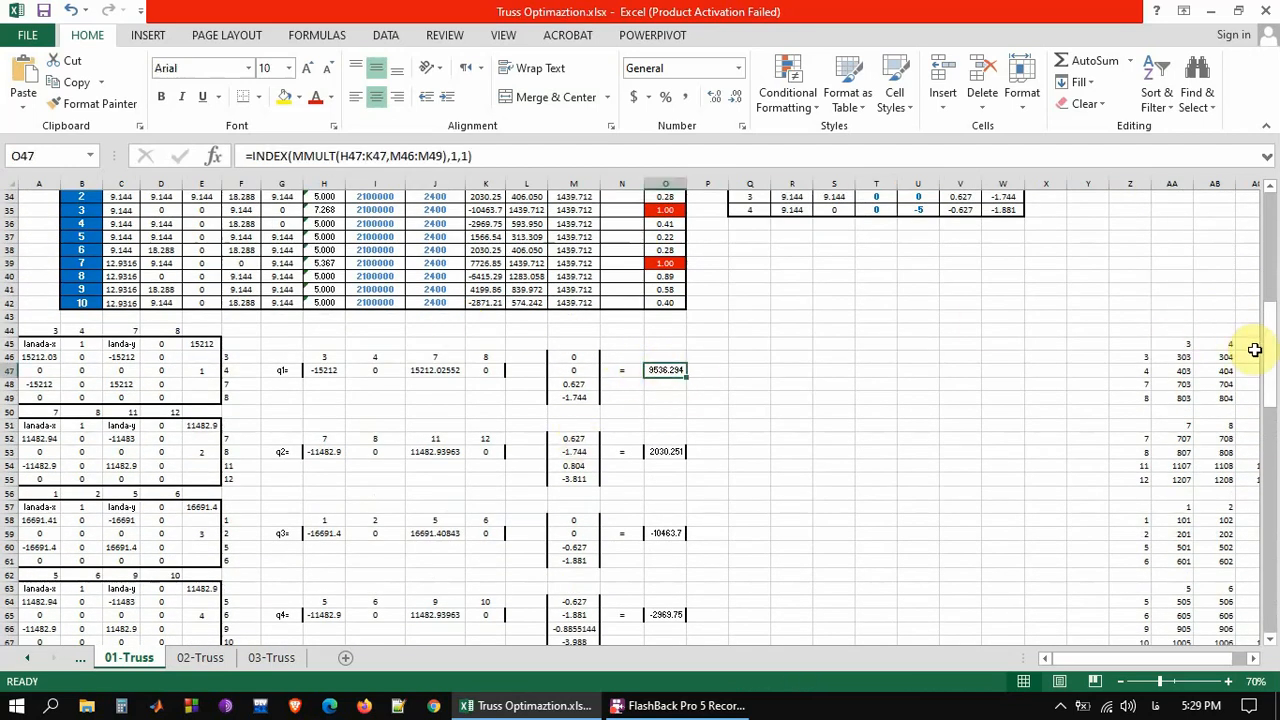
Open the Solver parameters for the truss optimization
{"action": "left_click", "coordinate": [140, 38]}
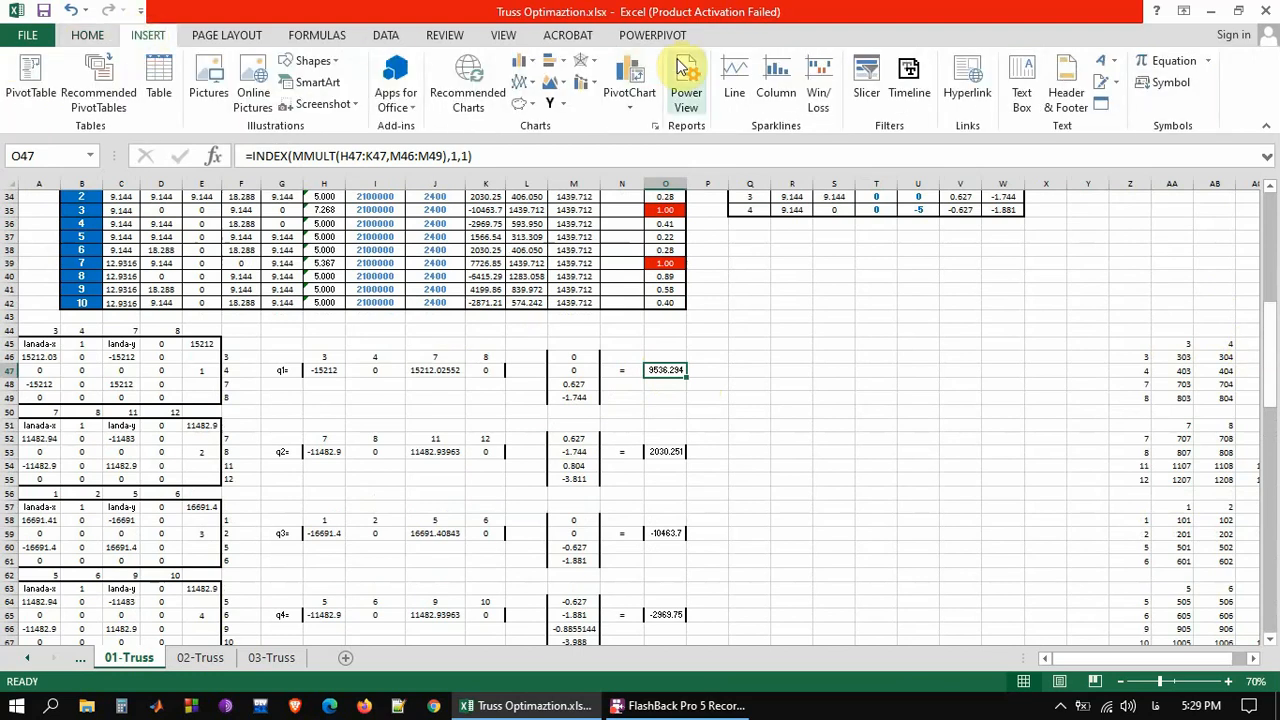
{"action": "left_click", "coordinate": [387, 38]}
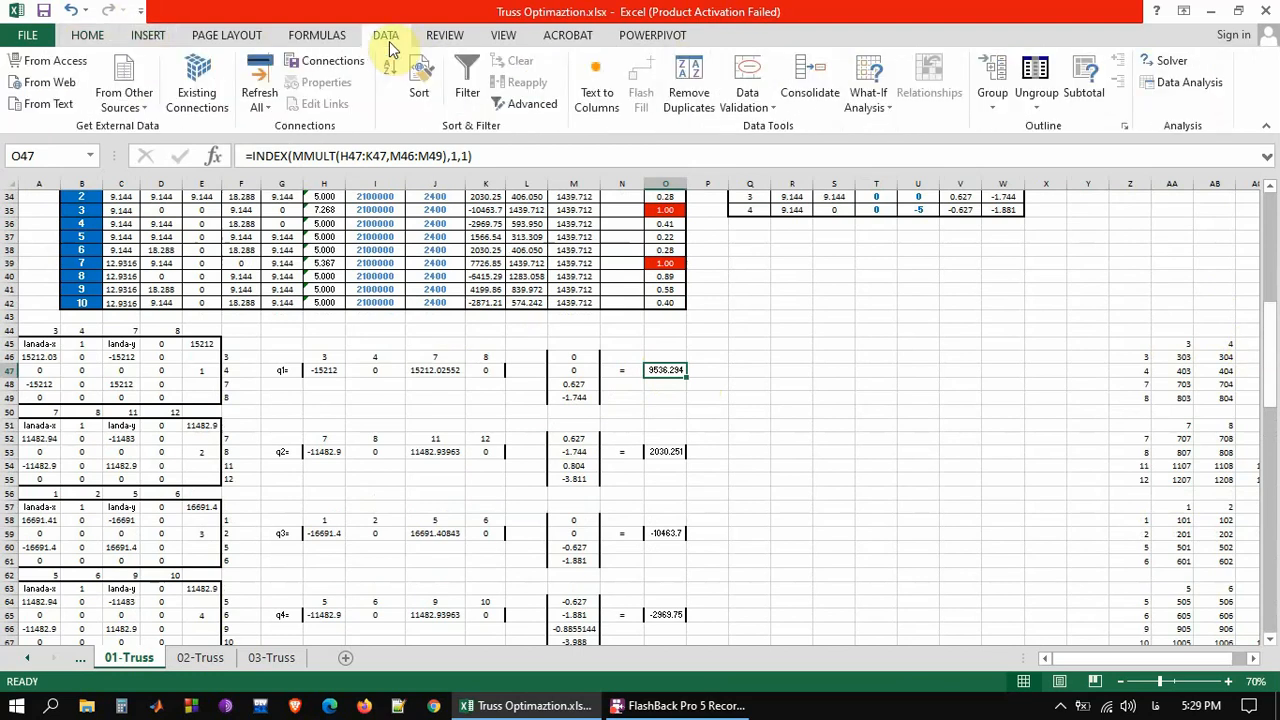
{"action": "left_click", "coordinate": [1160, 66]}
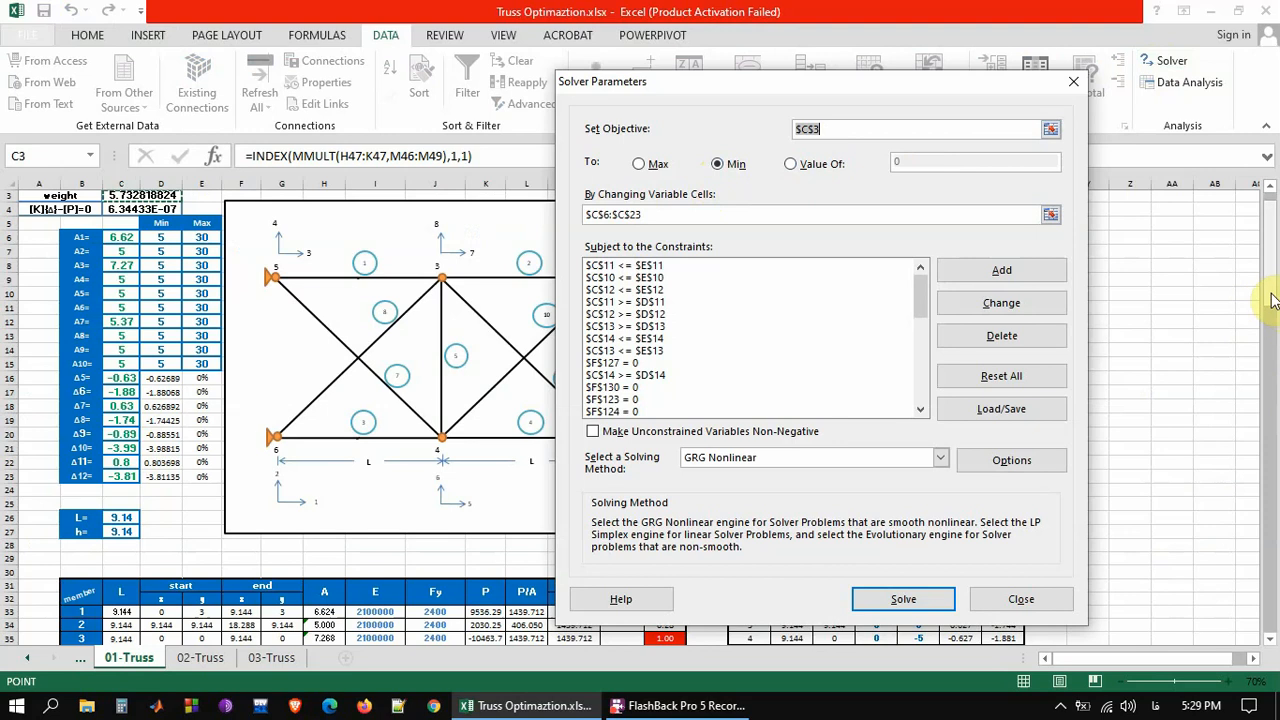
Examine the Solver objective, variable cells and constraints against the area limits and the Constrains table on the sheet
{"action": "left_click_drag", "start_coordinate": [1270, 296], "coordinate": [1273, 266]}
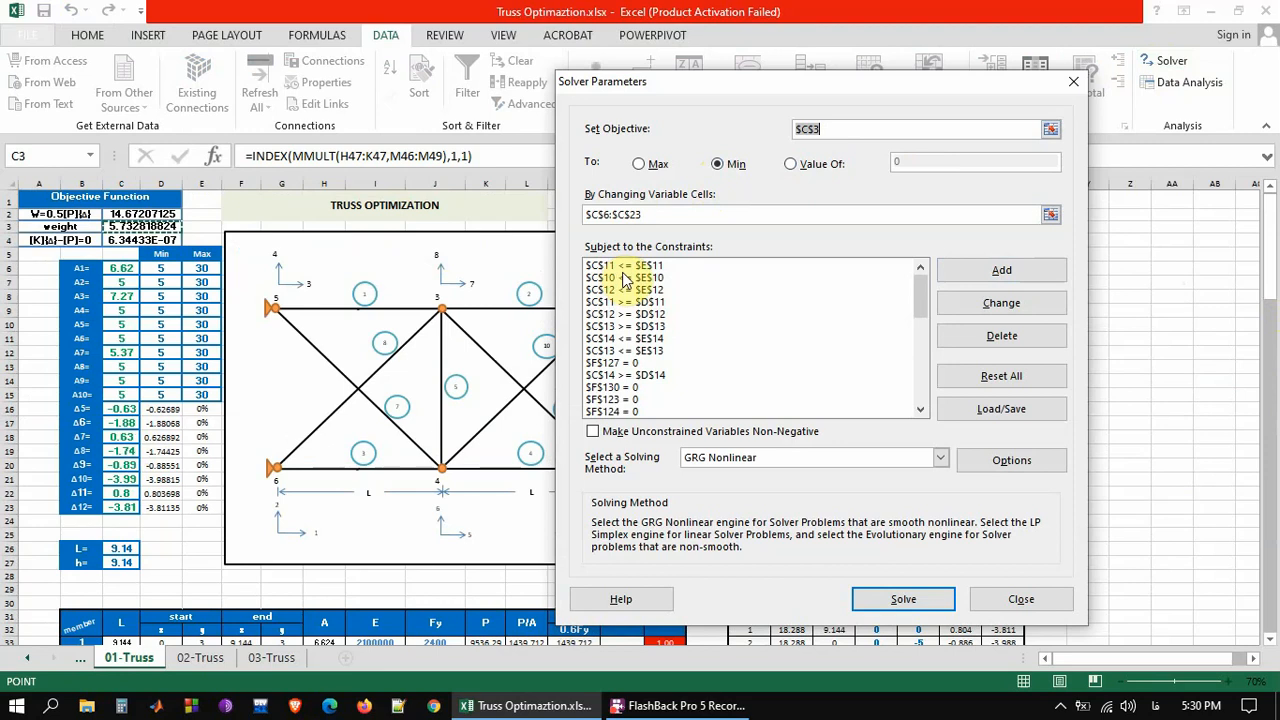
{"action": "left_click_drag", "start_coordinate": [1275, 255], "coordinate": [1275, 275]}
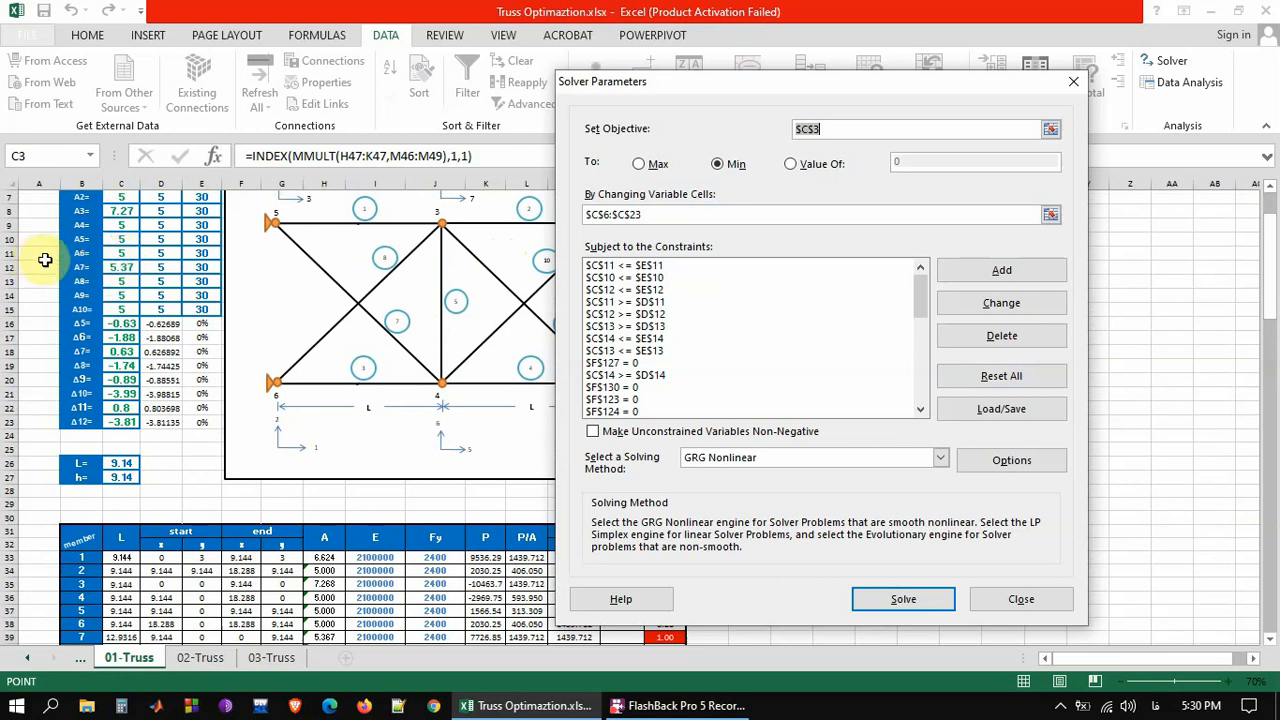
{"action": "left_click", "coordinate": [84, 254]}
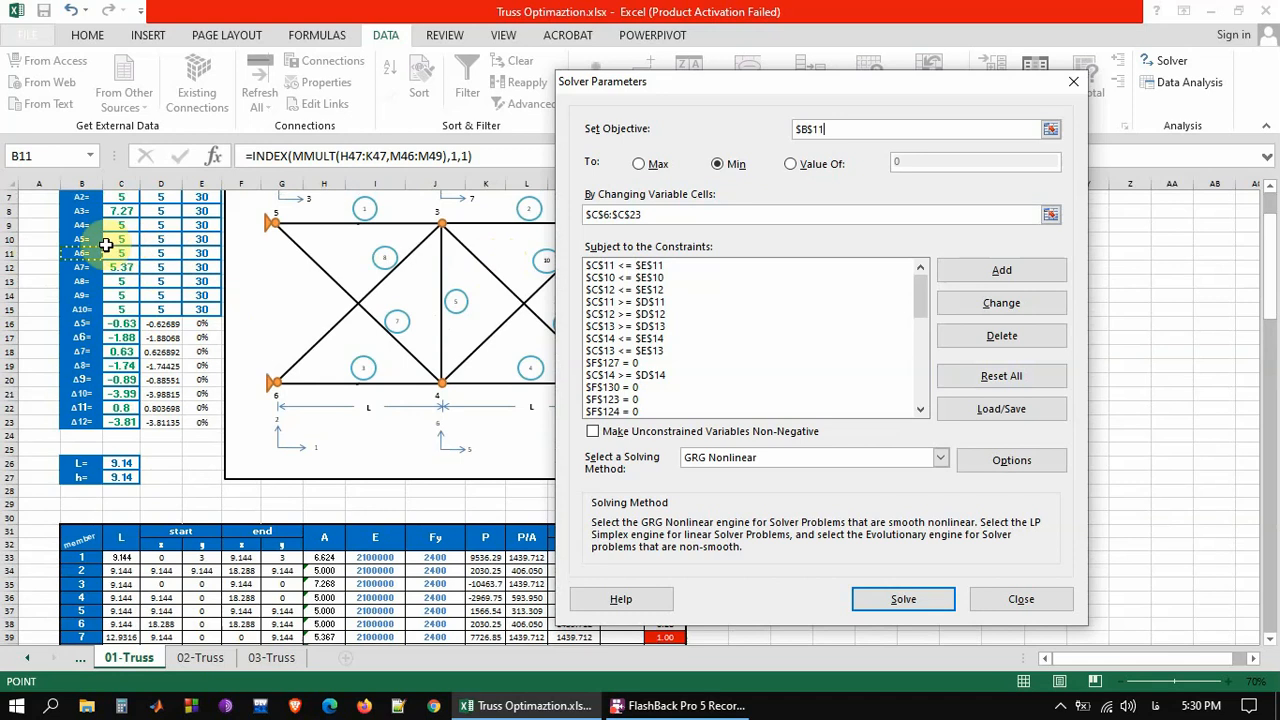
{"action": "left_click_drag", "start_coordinate": [1270, 290], "coordinate": [1276, 265]}
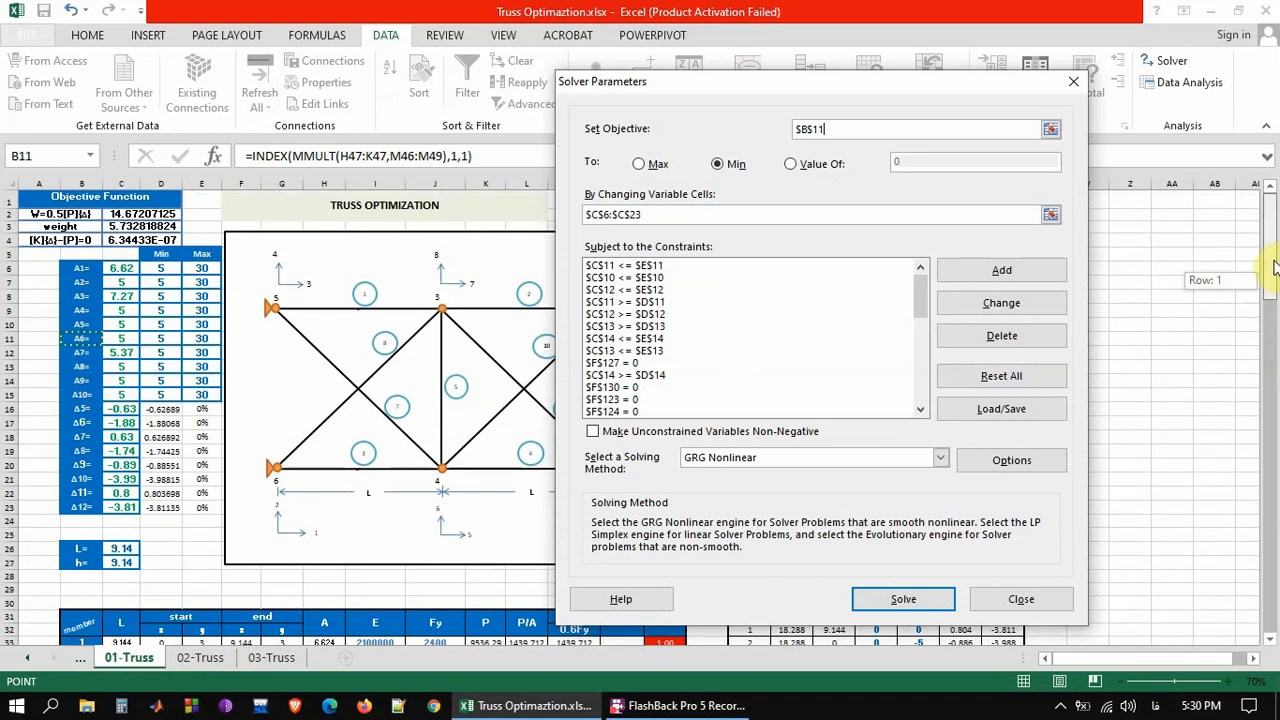
{"action": "left_click_drag", "start_coordinate": [1275, 265], "coordinate": [1262, 280]}
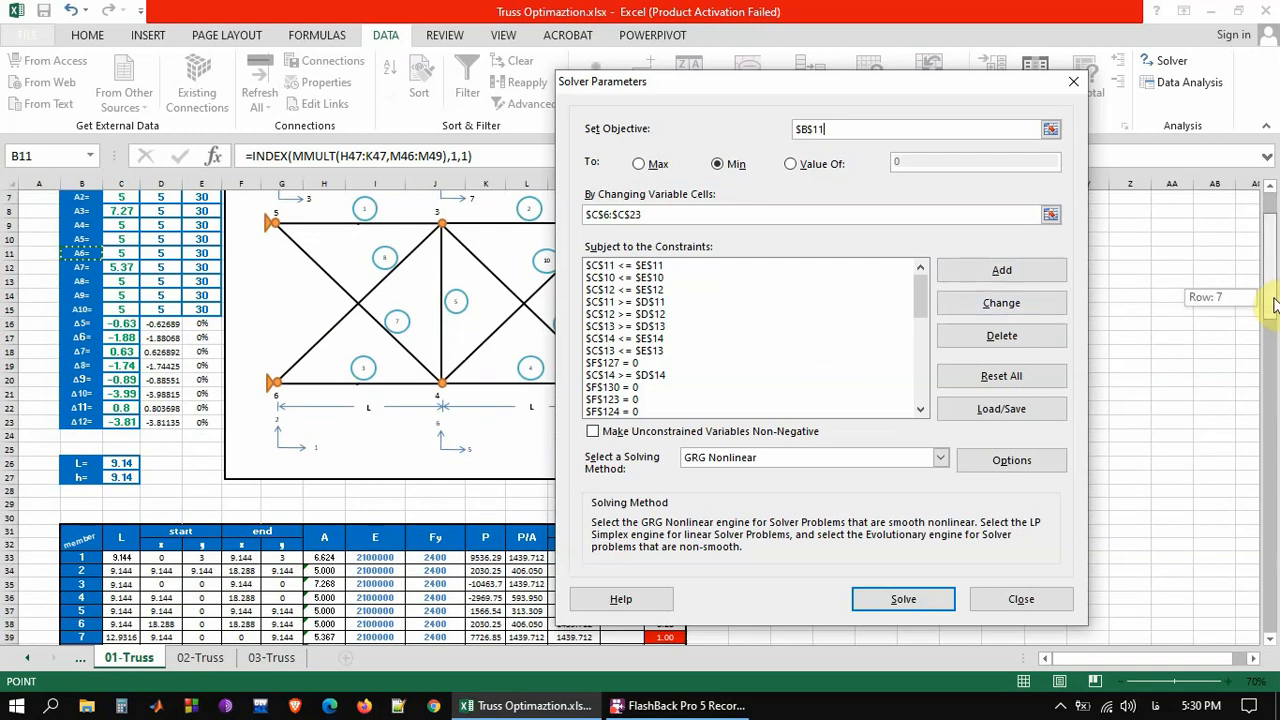
{"action": "left_click_drag", "start_coordinate": [1275, 305], "coordinate": [1274, 318]}
{"action": "mouse_move", "coordinate": [927, 294]}
{"action": "left_mouse_down"}
{"action": "mouse_move", "coordinate": [930, 336]}
{"action": "mouse_move", "coordinate": [928, 318]}
{"action": "left_mouse_up"}
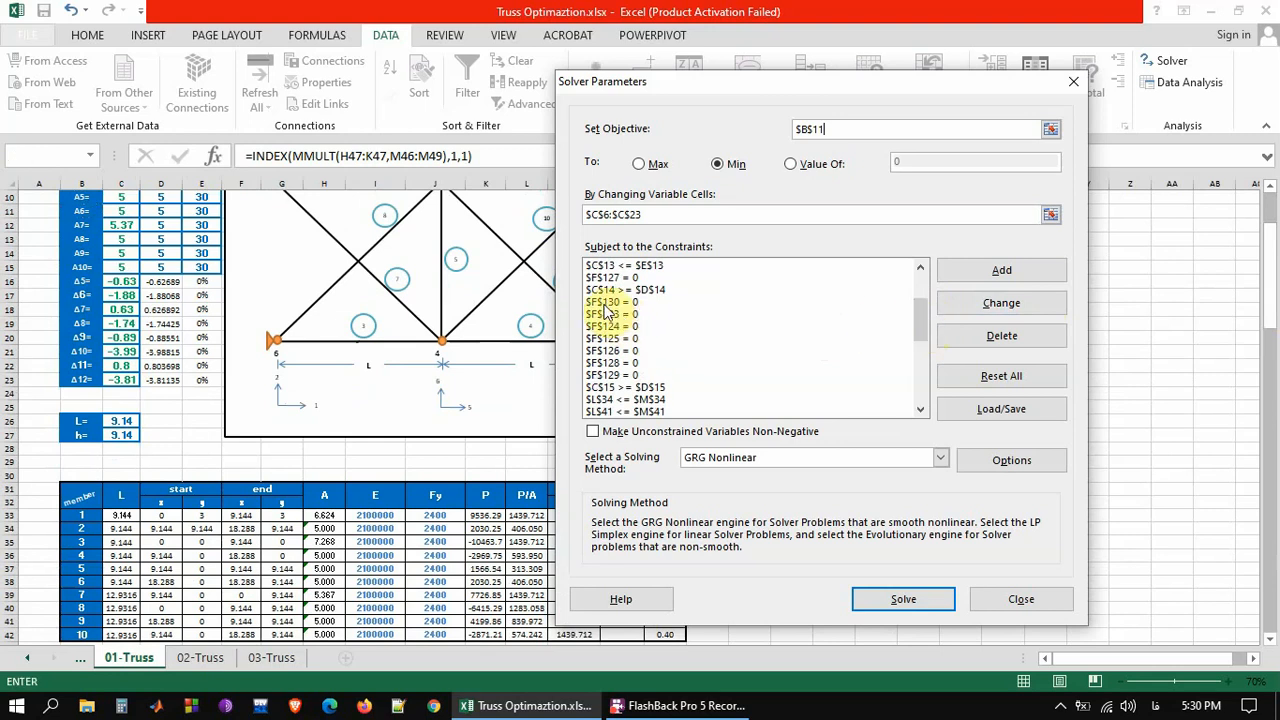
{"action": "left_click_drag", "start_coordinate": [1274, 308], "coordinate": [1274, 610]}
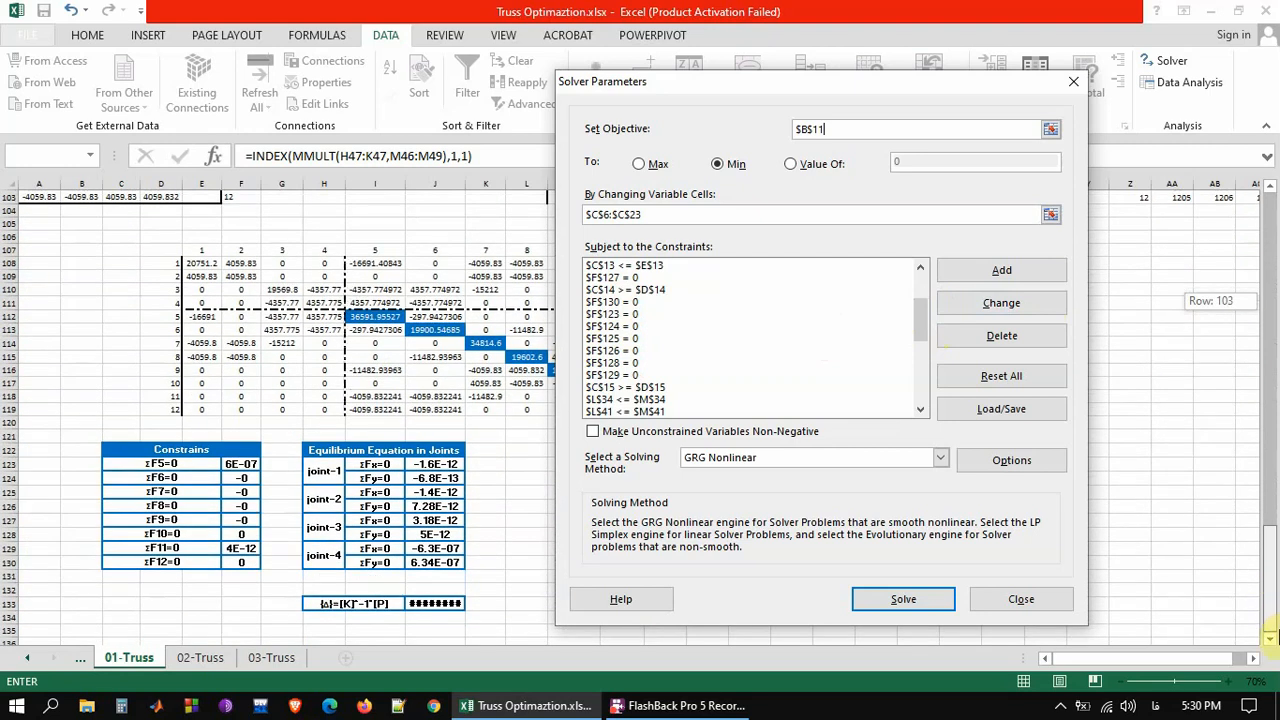
Compare the Solver constraints with cell F123 in the Constrains table and member 1's P/A and 0.6Fy cells, then close the Solver without solving
{"action": "left_click_drag", "start_coordinate": [1272, 636], "coordinate": [1272, 636]}
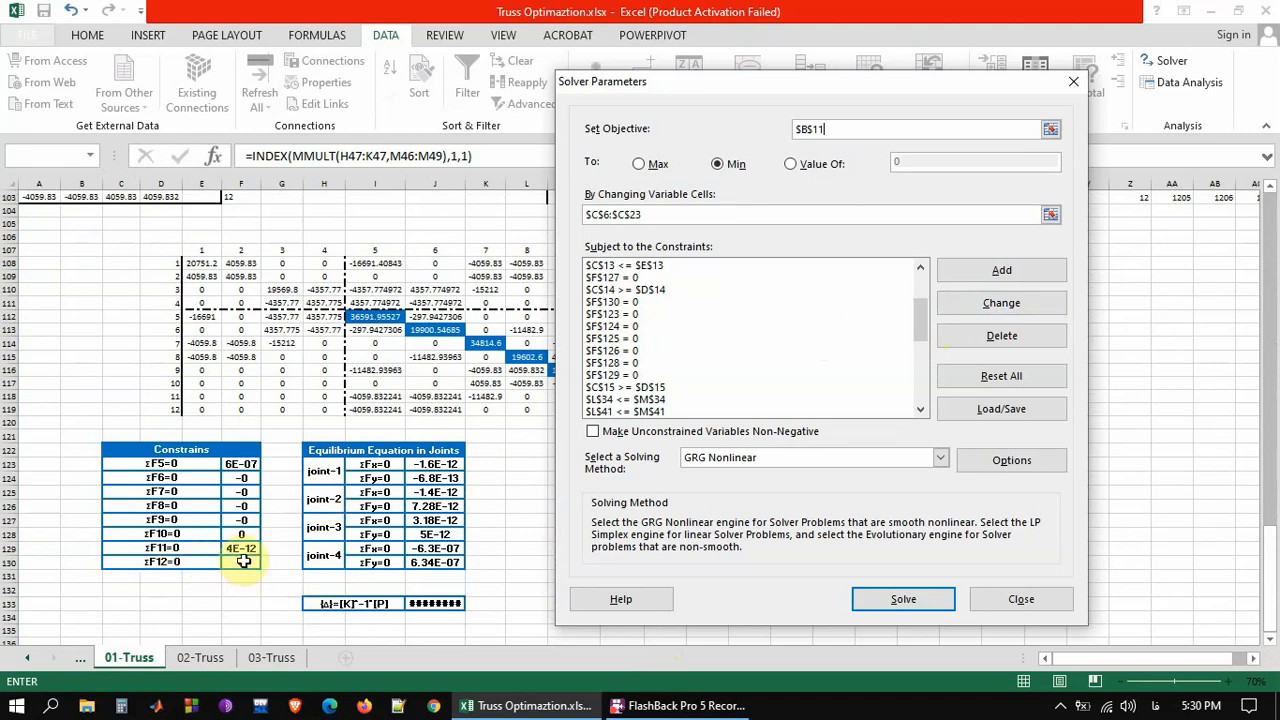
{"action": "left_click", "coordinate": [231, 467]}
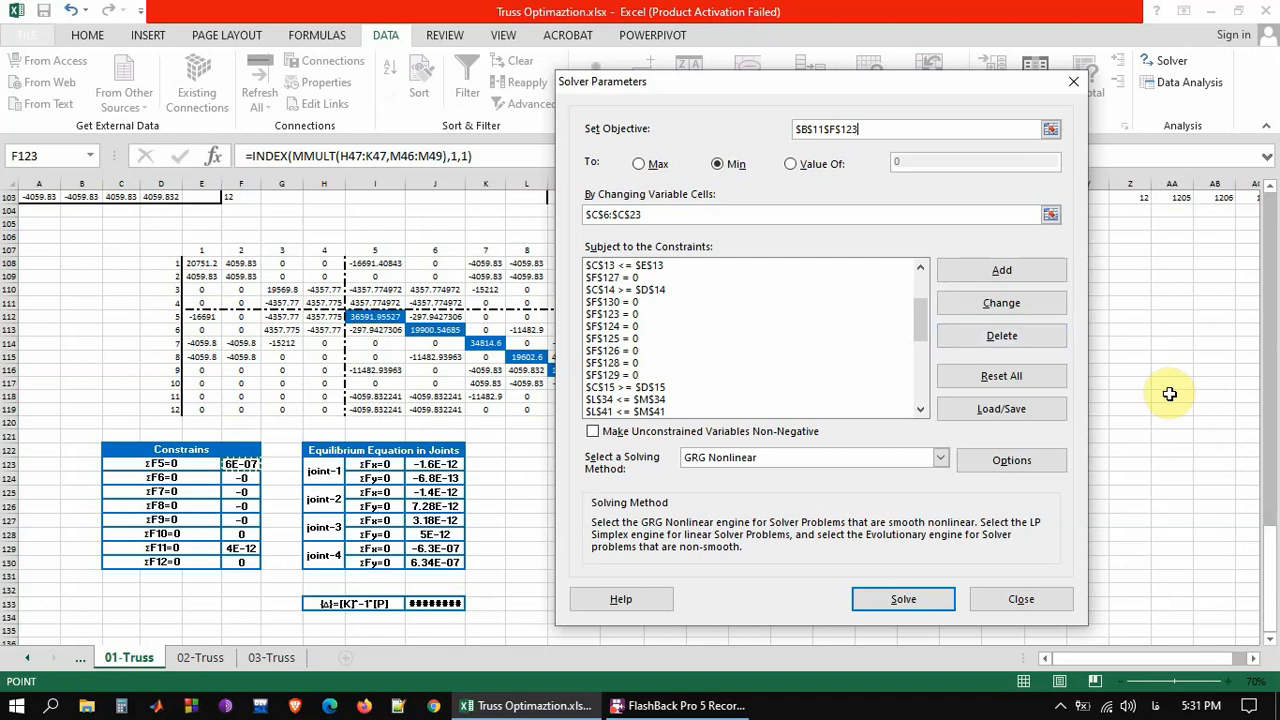
{"action": "left_click_drag", "start_coordinate": [1272, 525], "coordinate": [1272, 300]}
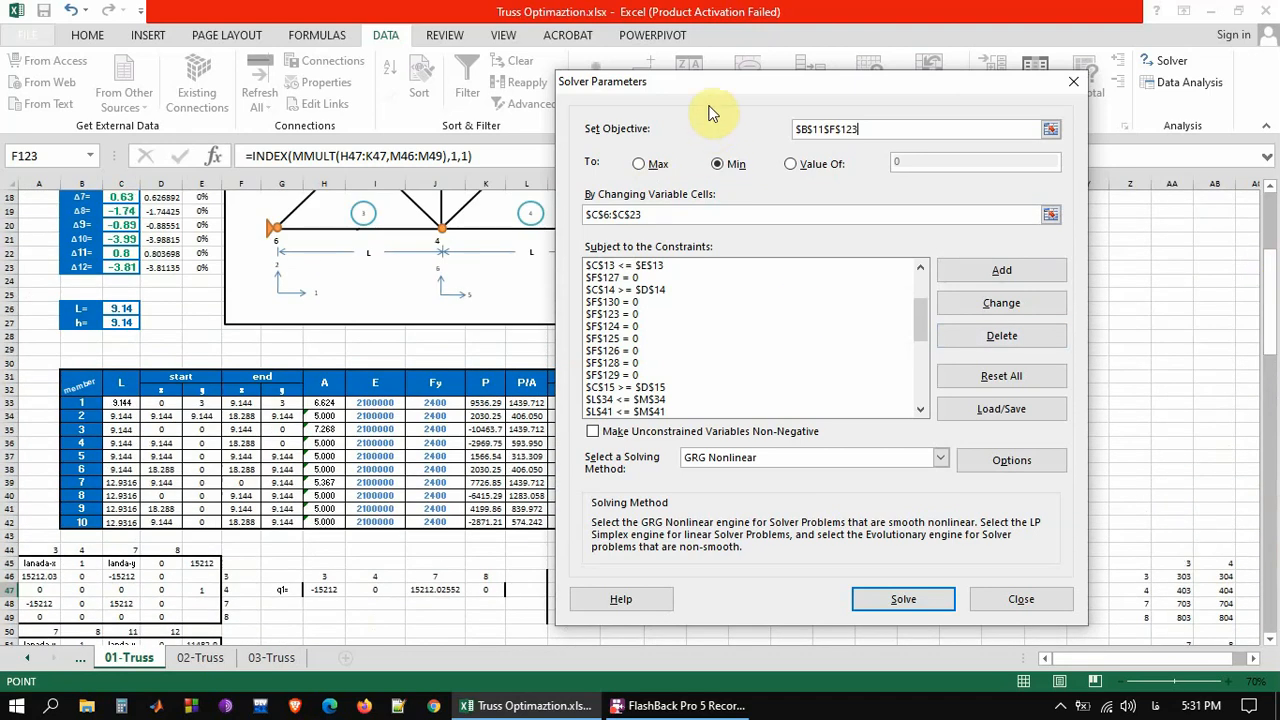
{"action": "left_click_drag", "start_coordinate": [703, 88], "coordinate": [891, 114]}
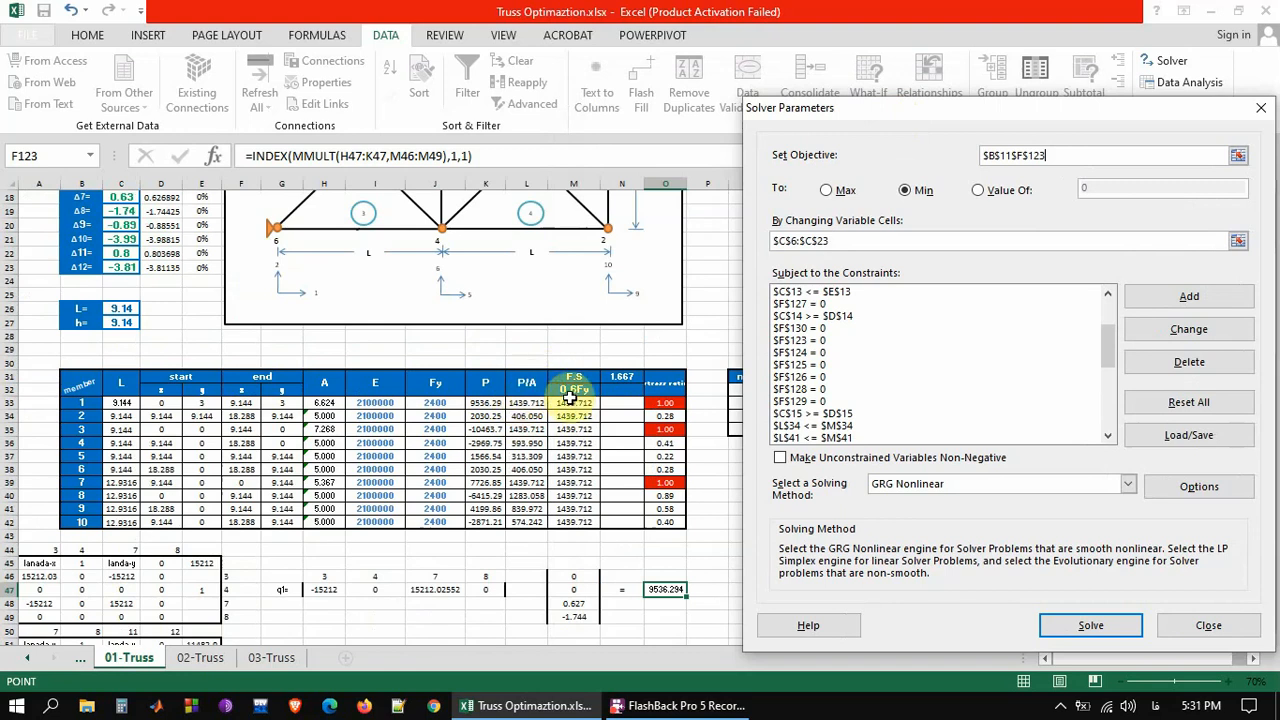
{"action": "left_click", "coordinate": [518, 403]}
{"action": "left_click", "coordinate": [580, 403]}
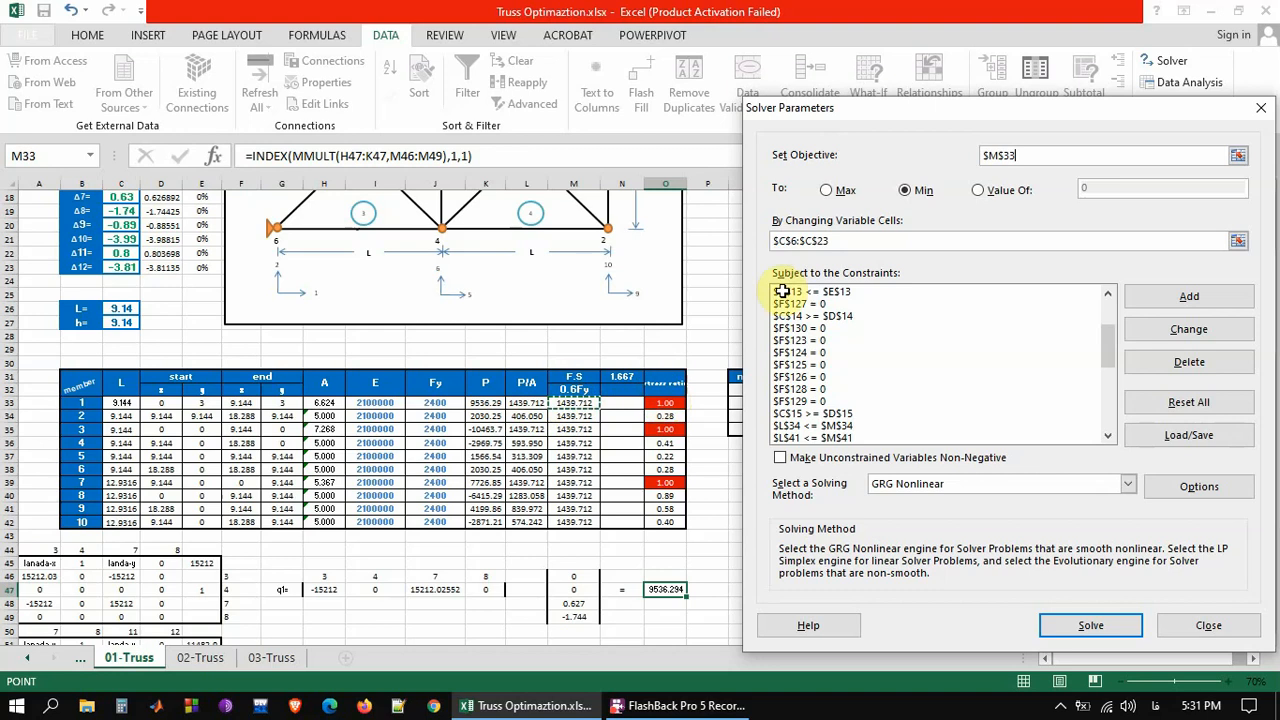
{"action": "left_click_drag", "start_coordinate": [1012, 107], "coordinate": [880, 62]}
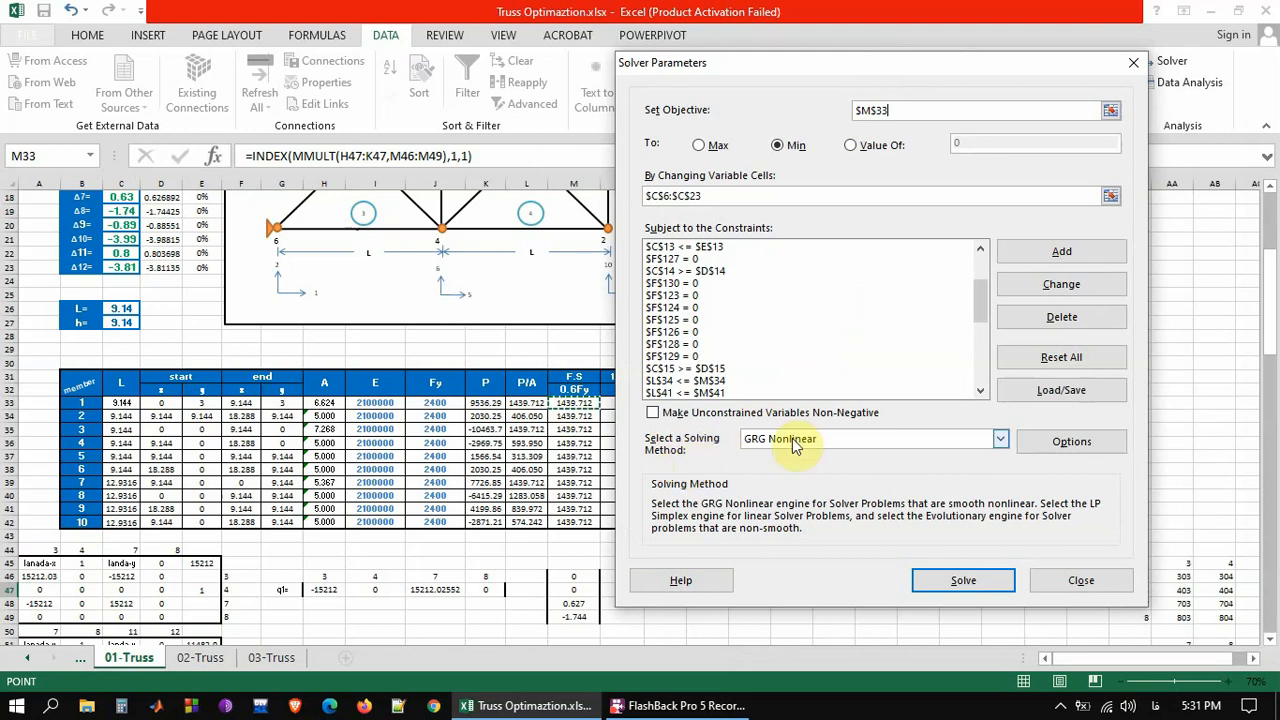
{"action": "left_click", "coordinate": [1083, 580]}
Select the variable cells C6:C23, covering the areas A1 to A10 and the displacements Δ5 to Δ12
{"action": "left_click_drag", "start_coordinate": [1270, 343], "coordinate": [1271, 286]}
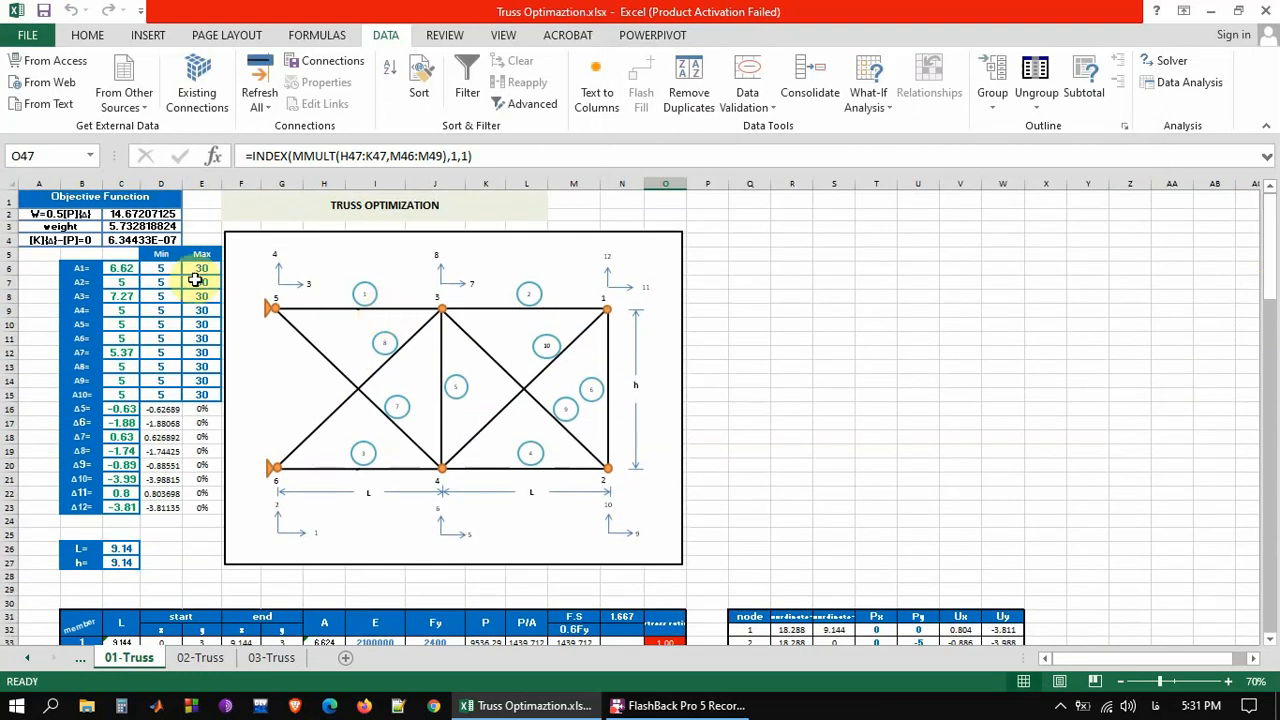
{"action": "left_click_drag", "start_coordinate": [125, 268], "coordinate": [124, 506]}
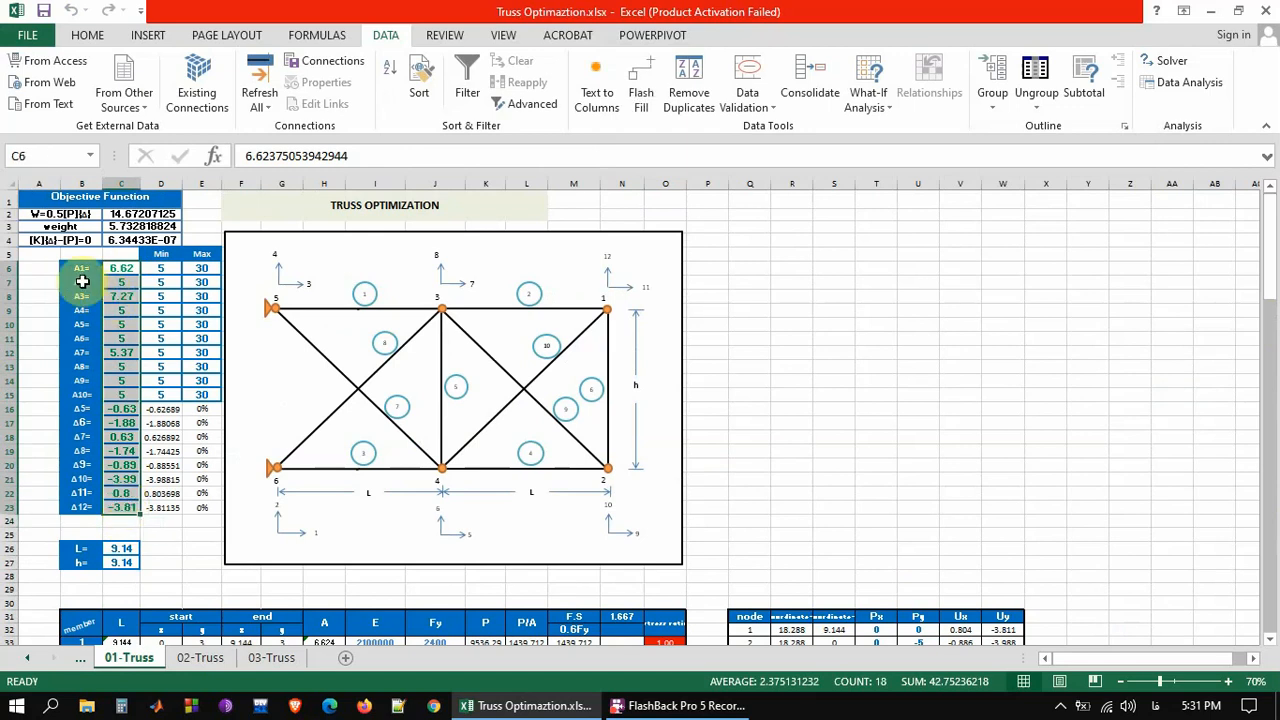
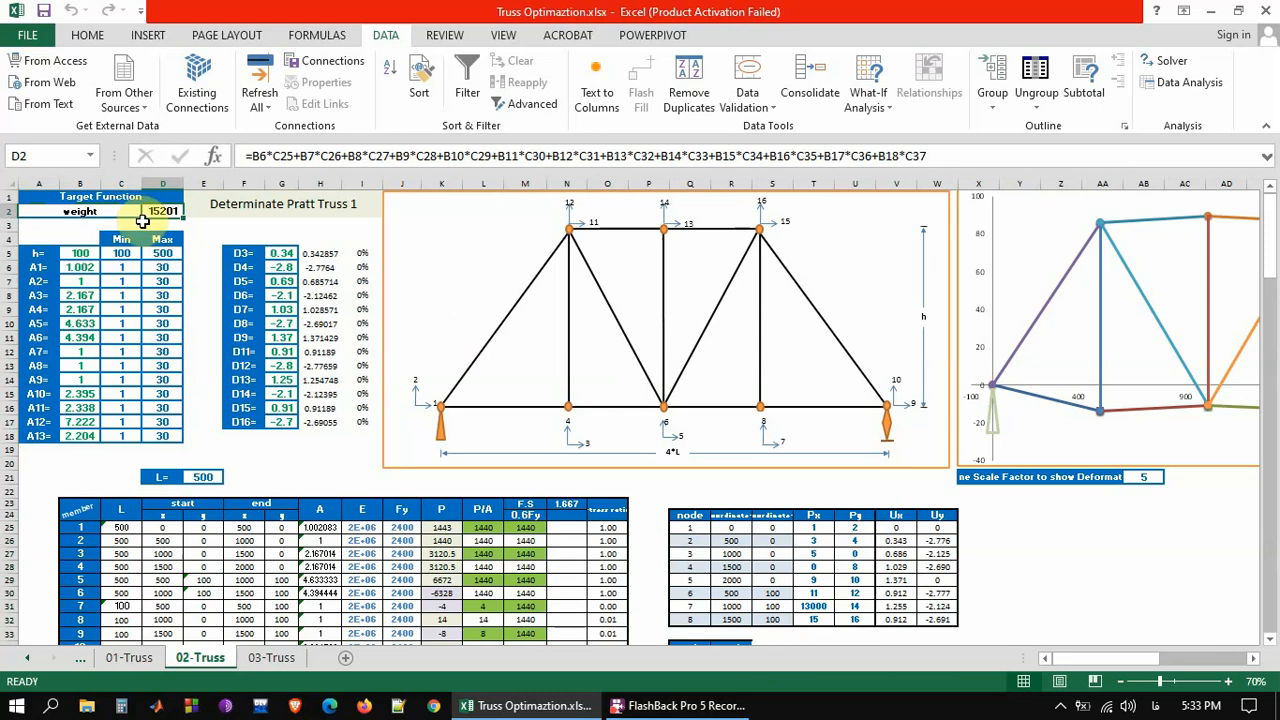
Check the height h with its Min and Max limits, the displacement cells G6:G17 and the length L on the 02-Truss sheet
{"action": "left_click", "coordinate": [79, 254]}
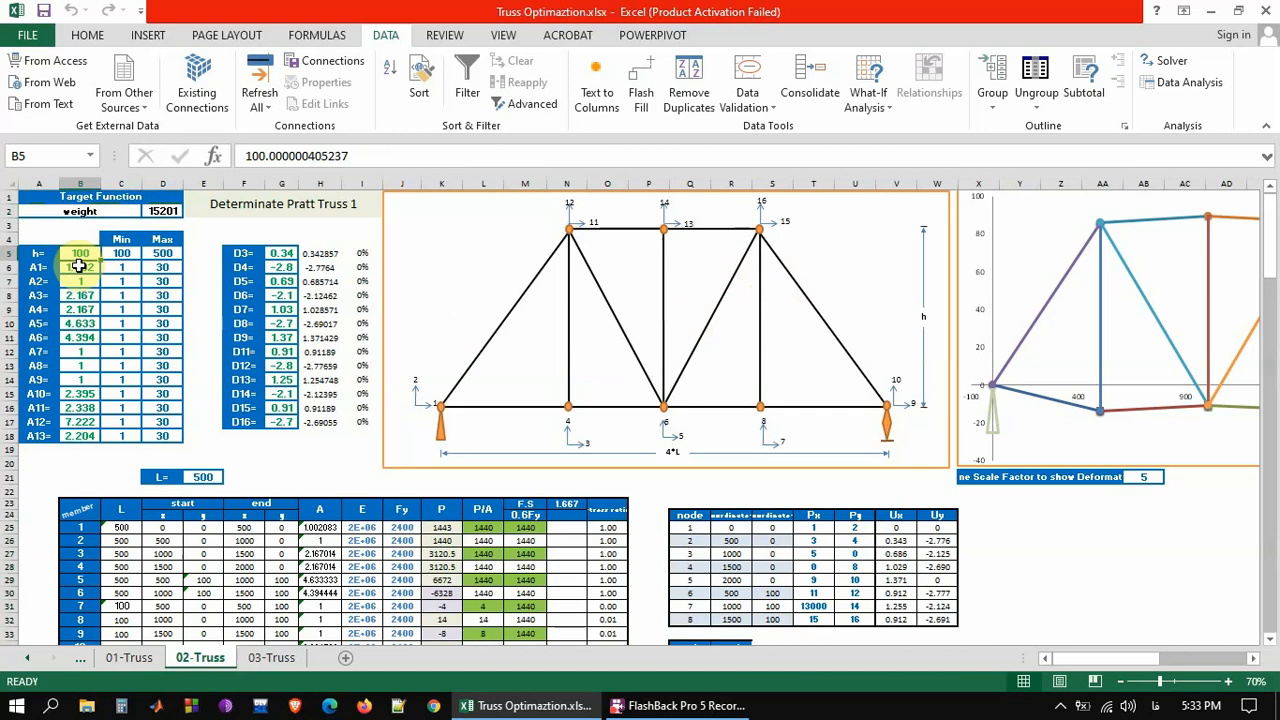
{"action": "left_click", "coordinate": [121, 253]}
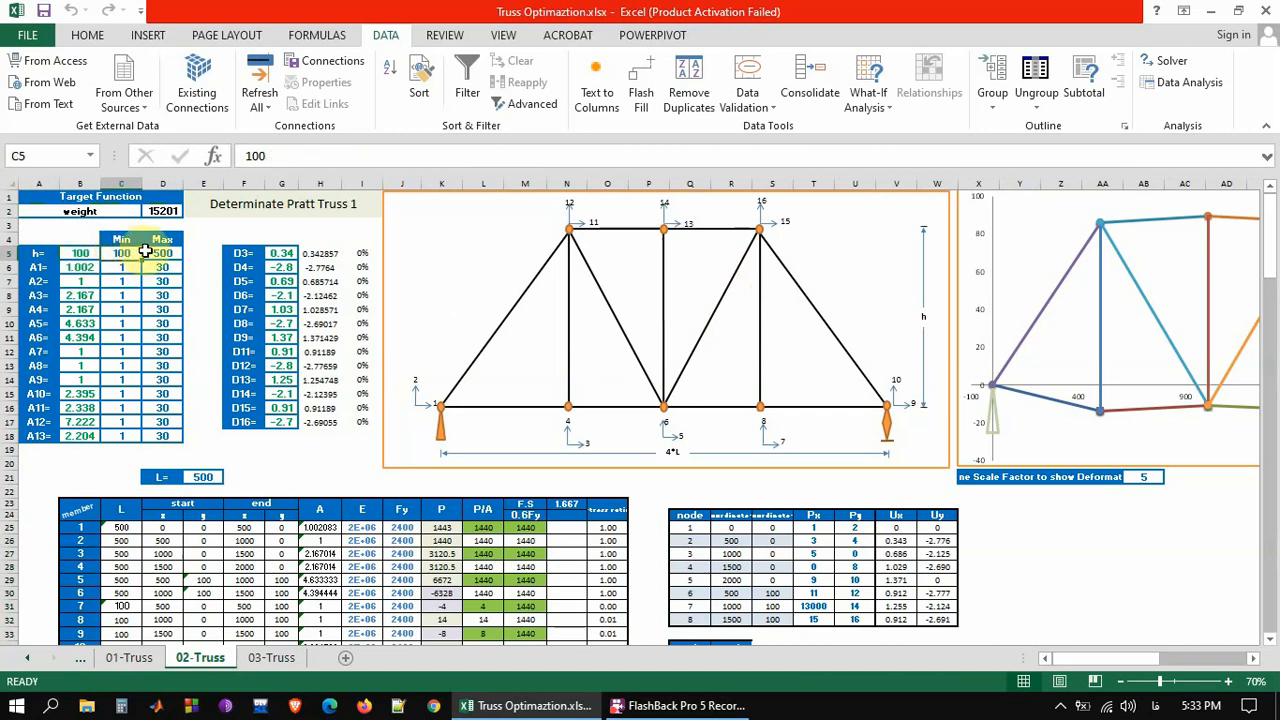
{"action": "left_click", "coordinate": [162, 253]}
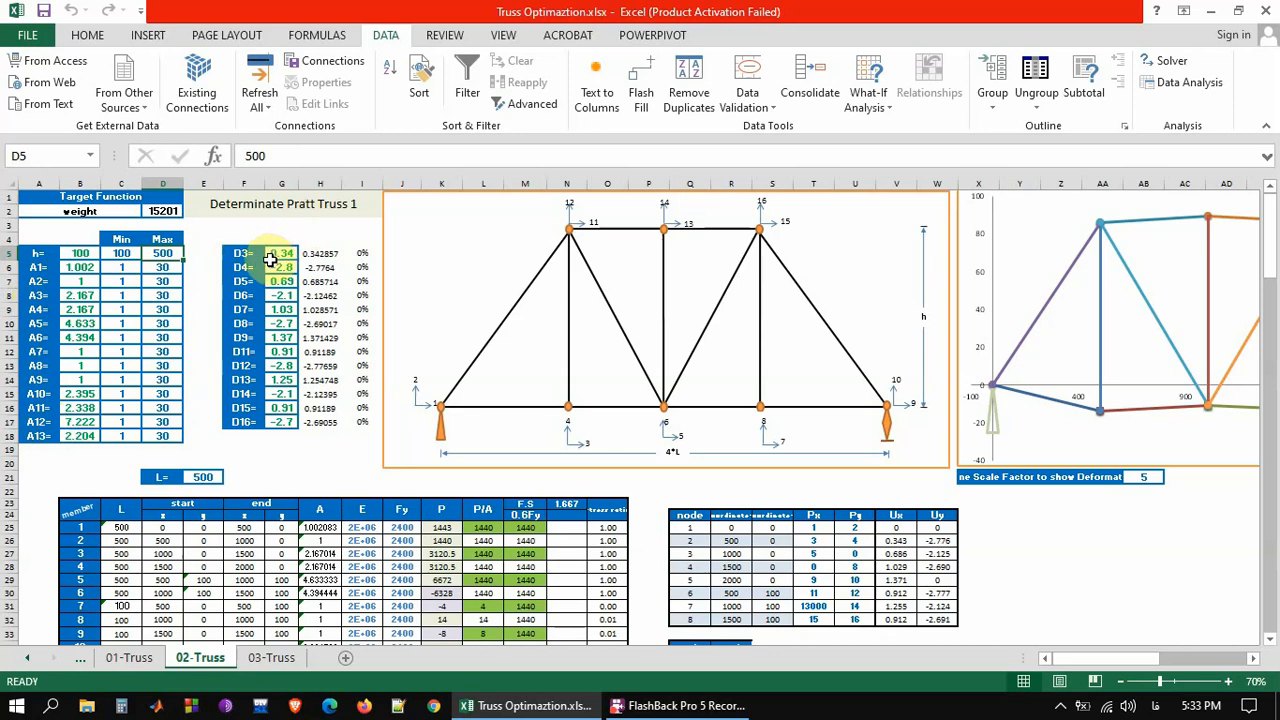
{"action": "left_click_drag", "start_coordinate": [270, 262], "coordinate": [283, 421]}
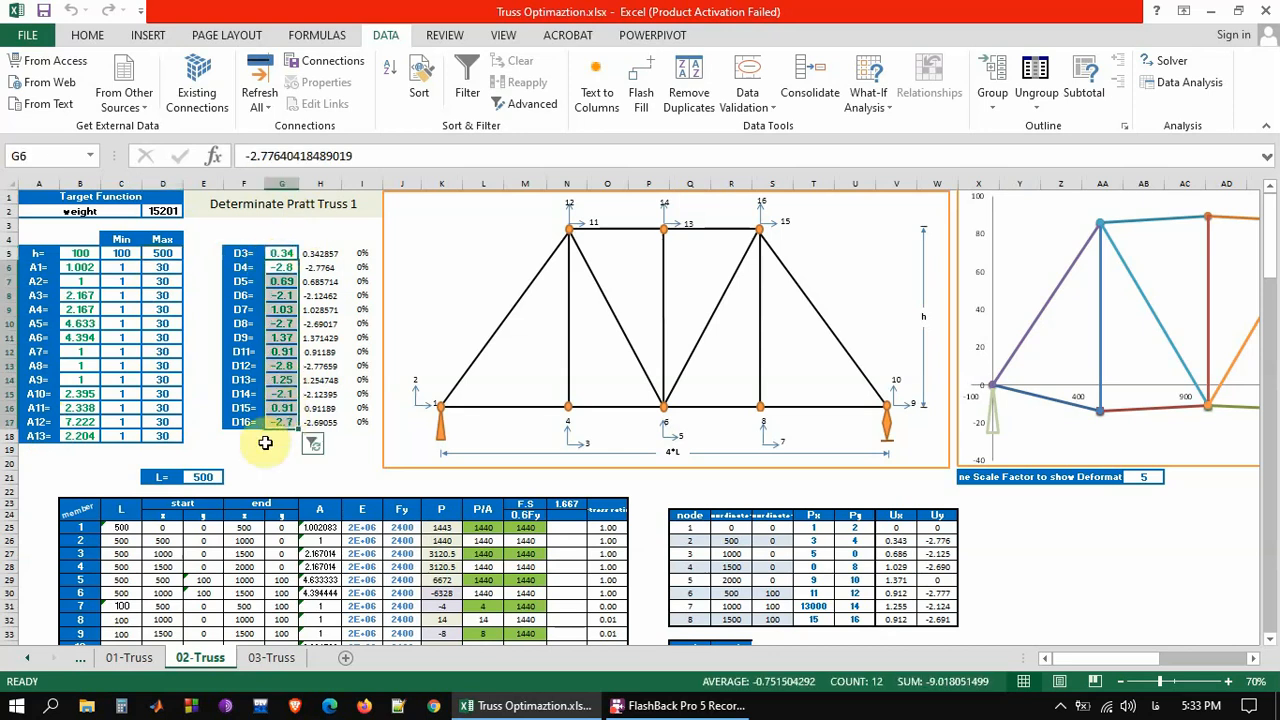
{"action": "left_click", "coordinate": [203, 477]}
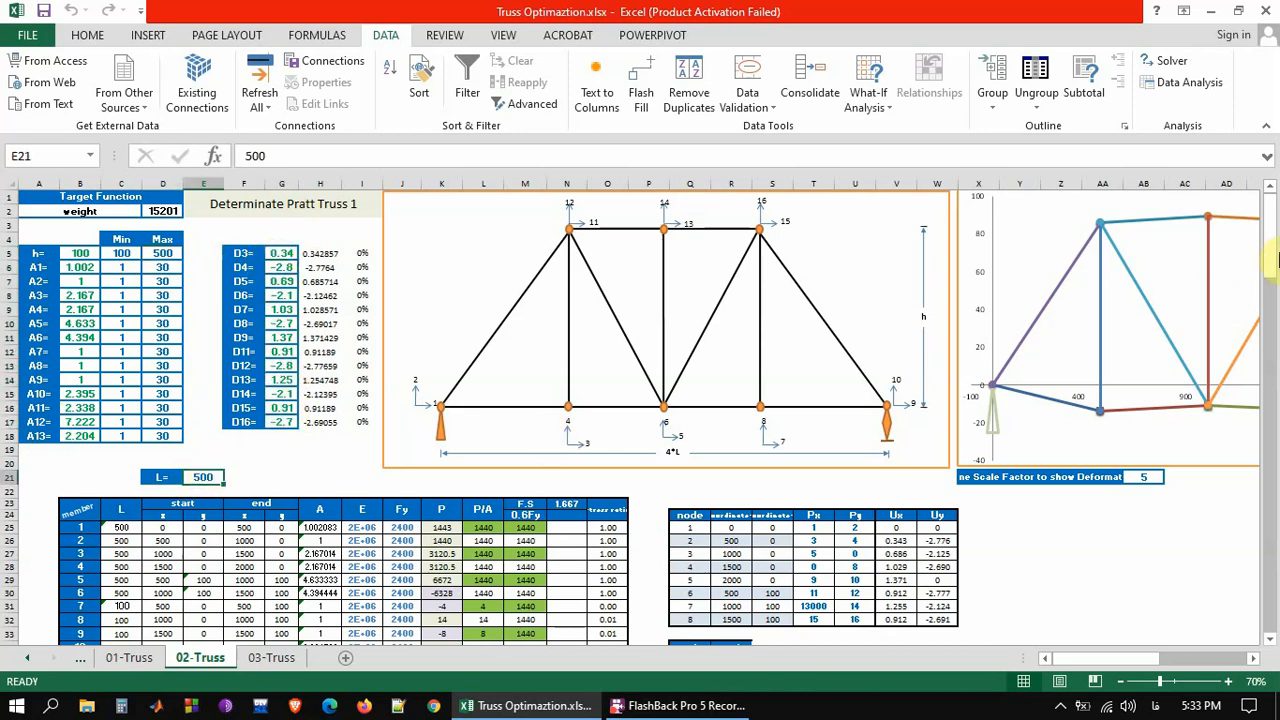
Review the variable limits in C5:D18, the length L and the height and area variables in B5:B18
{"action": "left_click_drag", "start_coordinate": [1276, 258], "coordinate": [1276, 245]}
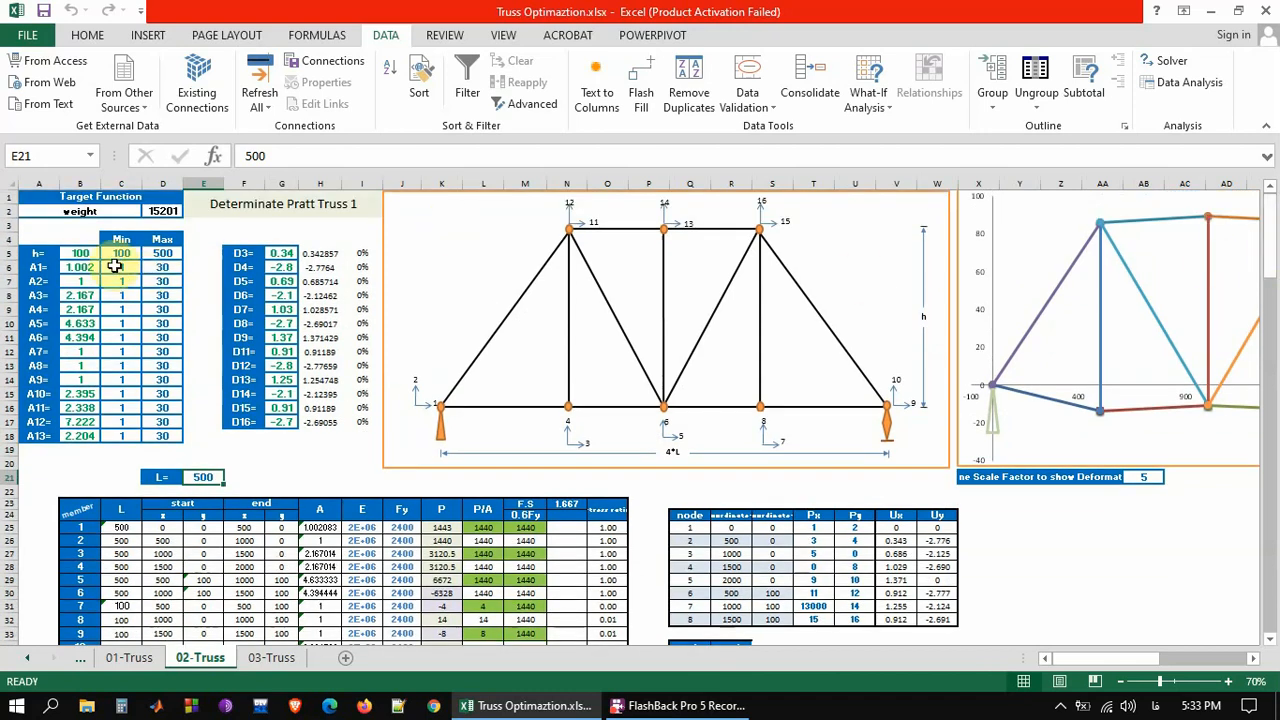
{"action": "left_click_drag", "start_coordinate": [118, 254], "coordinate": [166, 435]}
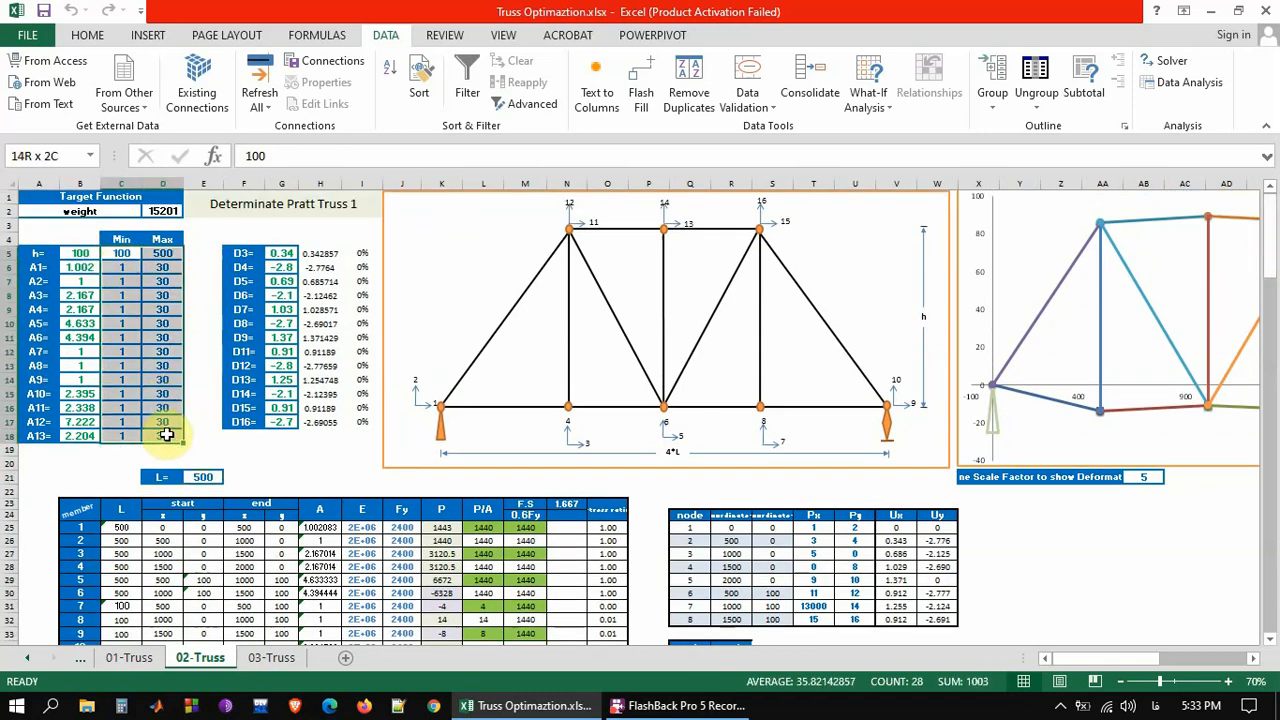
{"action": "left_click", "coordinate": [197, 476]}
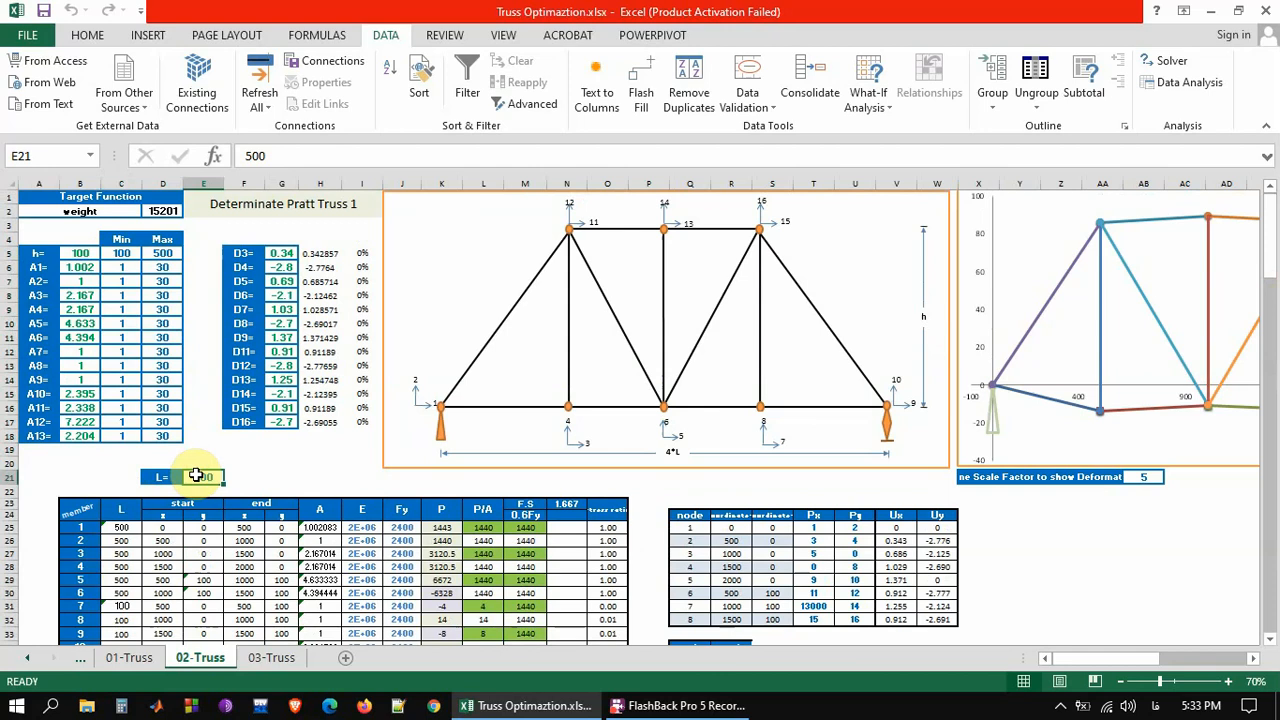
{"action": "left_click_drag", "start_coordinate": [84, 254], "coordinate": [96, 437]}
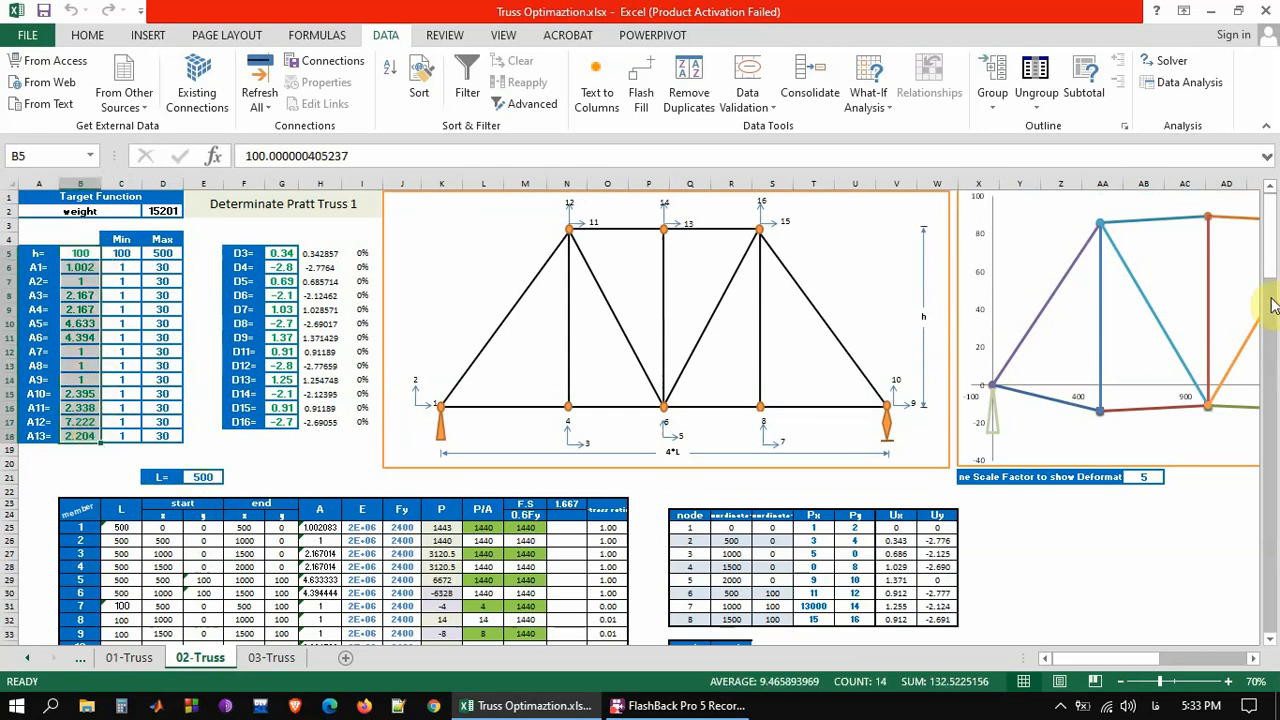
Review the E and Fy columns for all 13 members and the Px and Py loads in the node table
{"action": "left_click_drag", "start_coordinate": [1270, 276], "coordinate": [1274, 318]}
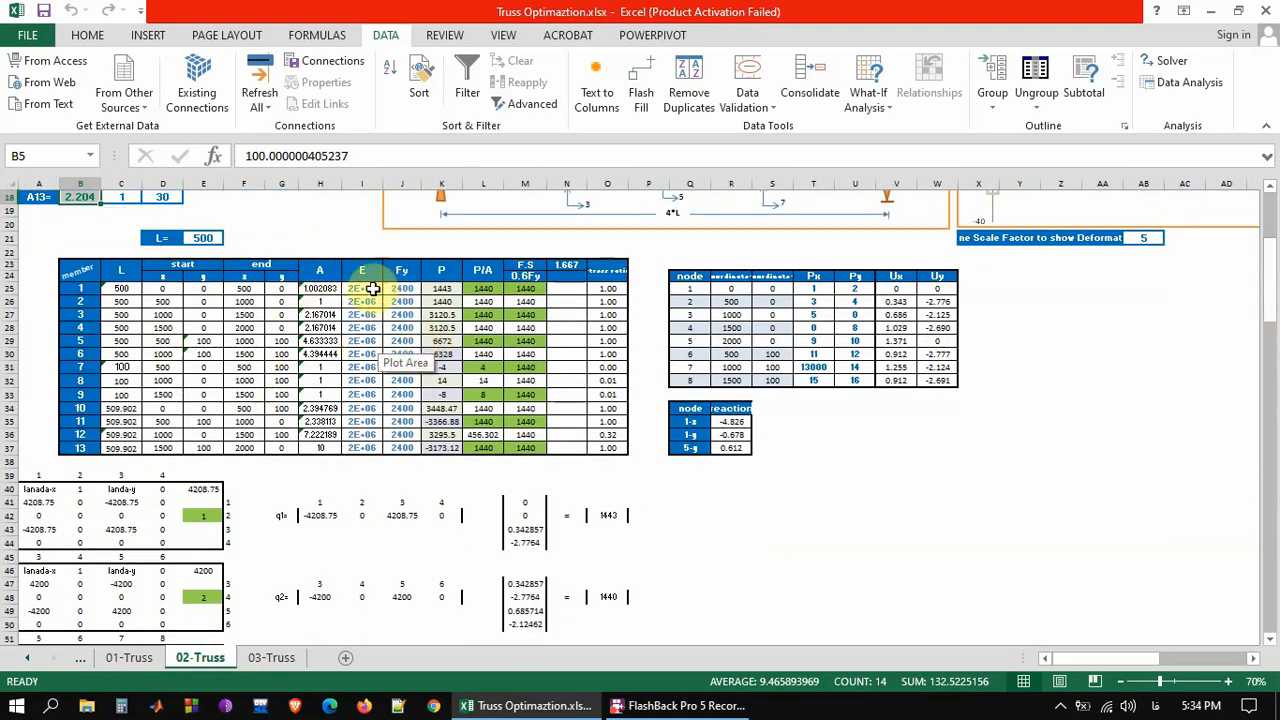
{"action": "left_click_drag", "start_coordinate": [372, 289], "coordinate": [402, 442]}
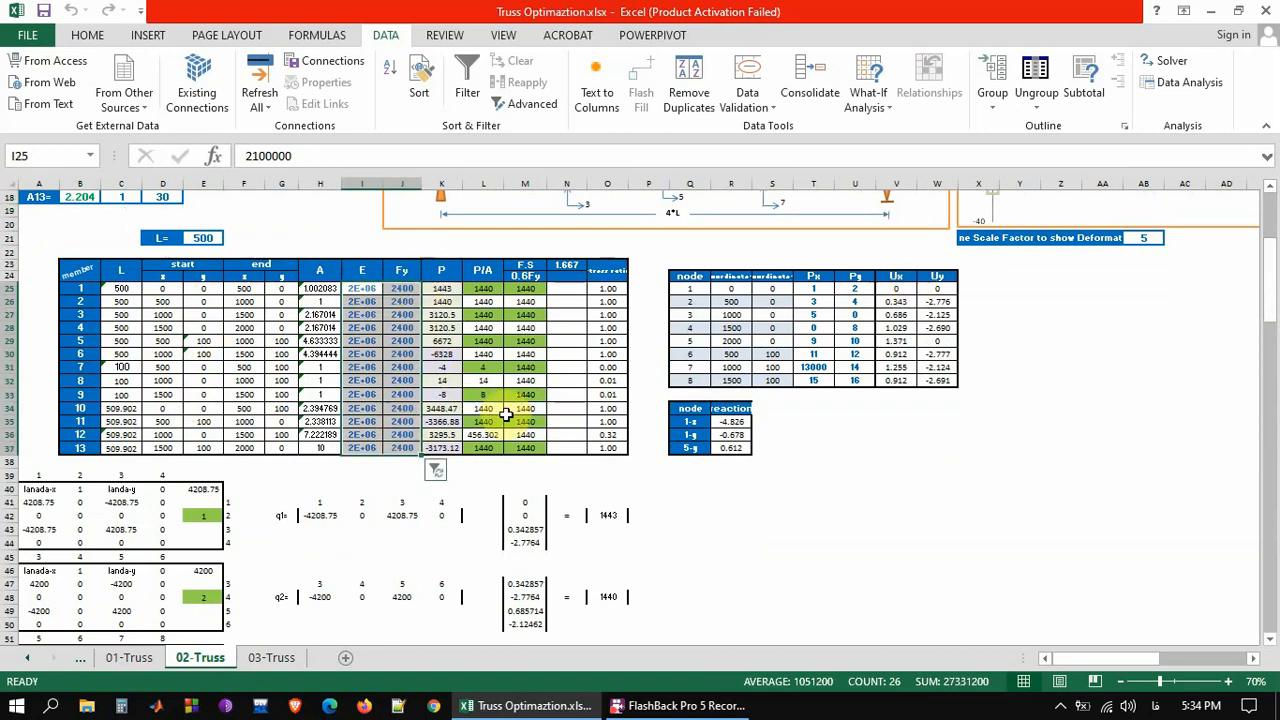
{"action": "left_click_drag", "start_coordinate": [813, 288], "coordinate": [848, 381]}
Inspect the free-displacement block E121:Q133 of the global stiffness matrix and the equilibrium cells E150:E162 in the Constrains table
{"action": "left_click_drag", "start_coordinate": [1274, 294], "coordinate": [1273, 530]}
{"action": "left_click", "coordinate": [195, 401]}
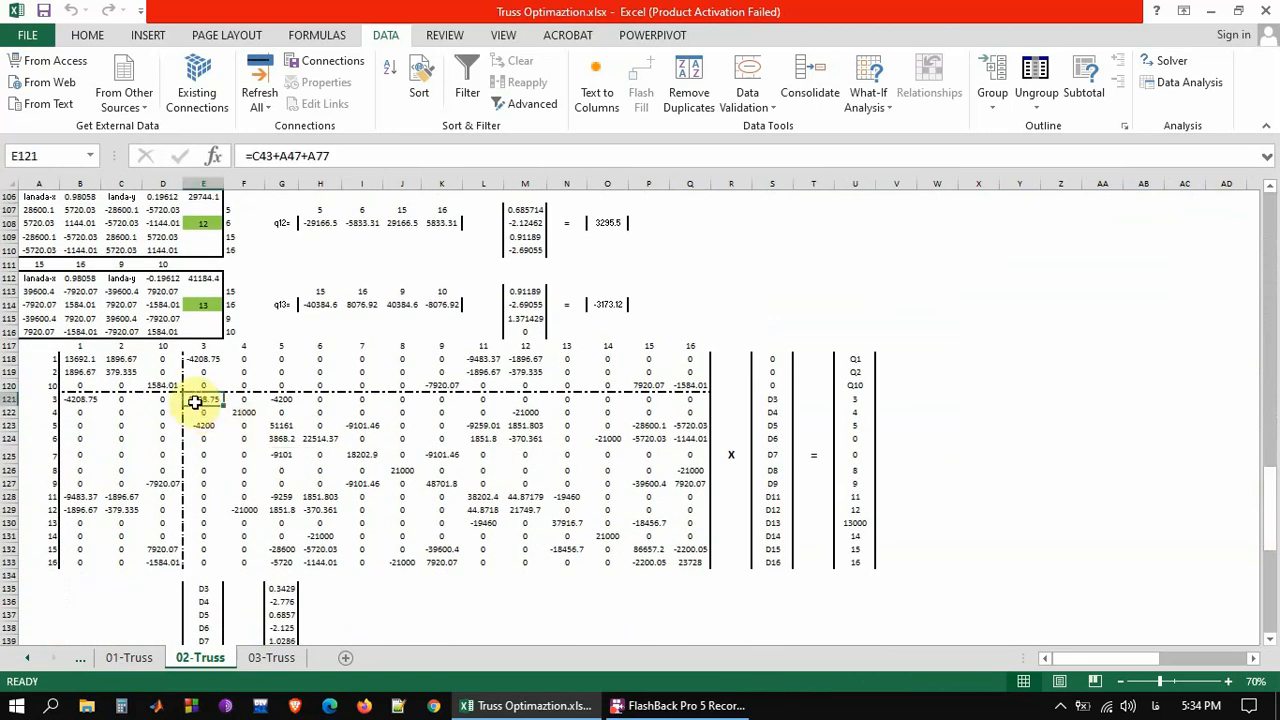
{"action": "left_click_drag", "start_coordinate": [195, 401], "coordinate": [690, 562]}
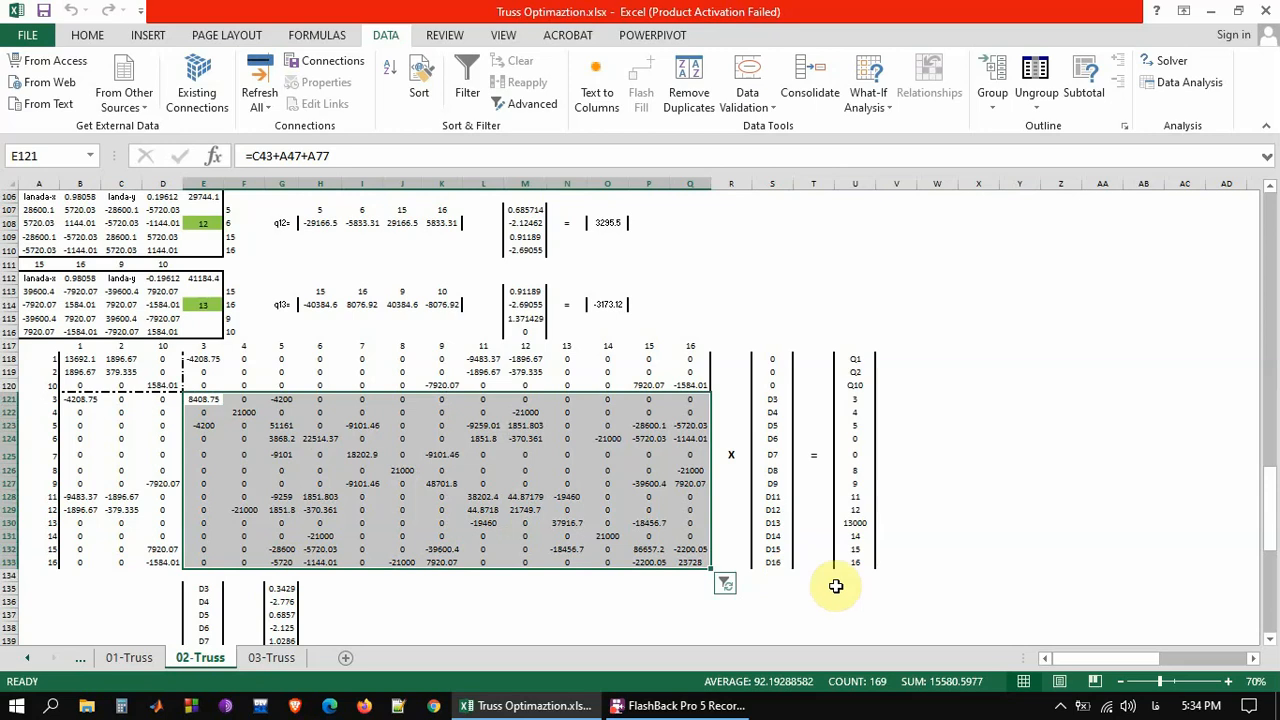
{"action": "left_click_drag", "start_coordinate": [1272, 486], "coordinate": [1274, 560]}
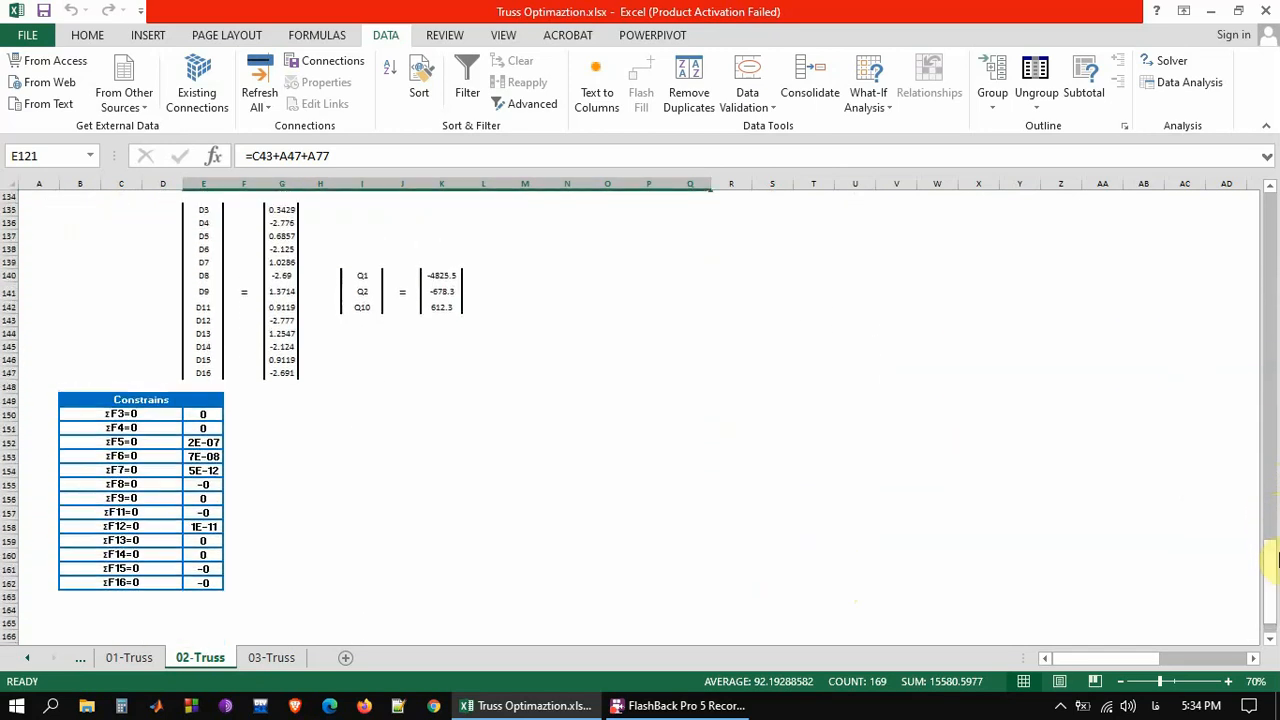
{"action": "left_click_drag", "start_coordinate": [200, 415], "coordinate": [203, 582]}
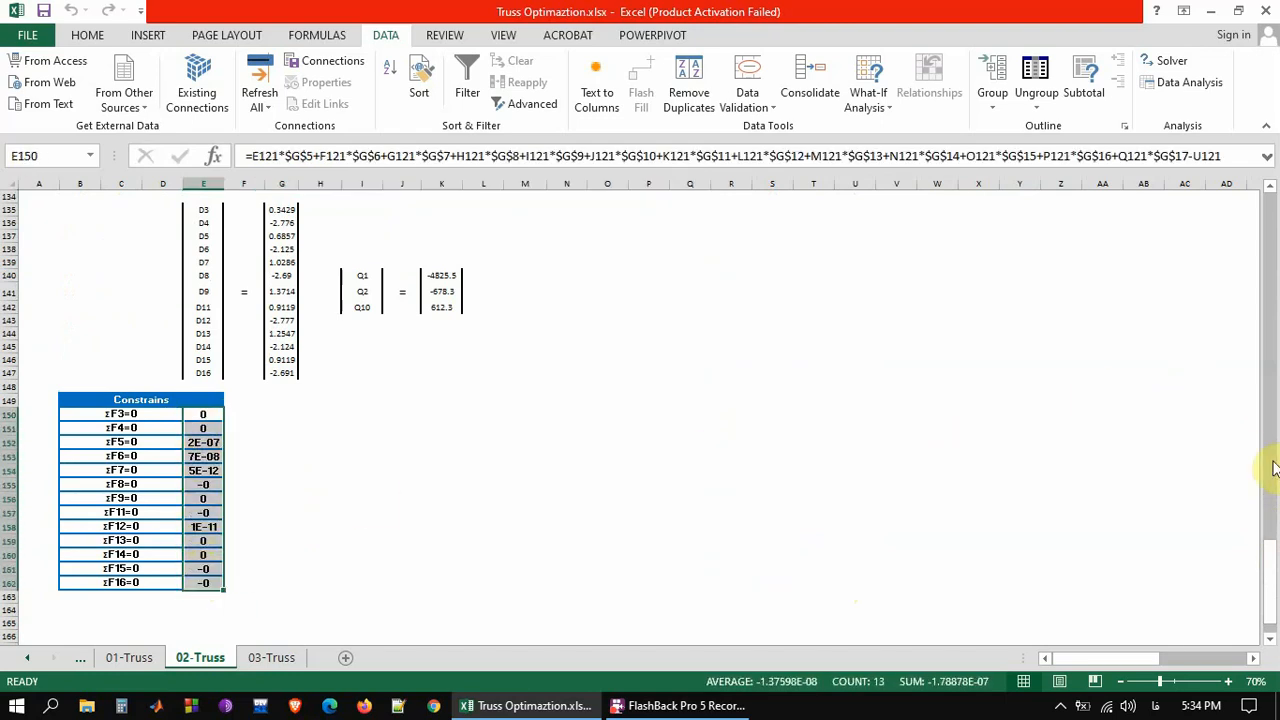
Examine how member 1's axial force q1 is calculated, from its displacement vector M41:M44 to the formula in O42
{"action": "left_click_drag", "start_coordinate": [1272, 562], "coordinate": [1197, 311]}
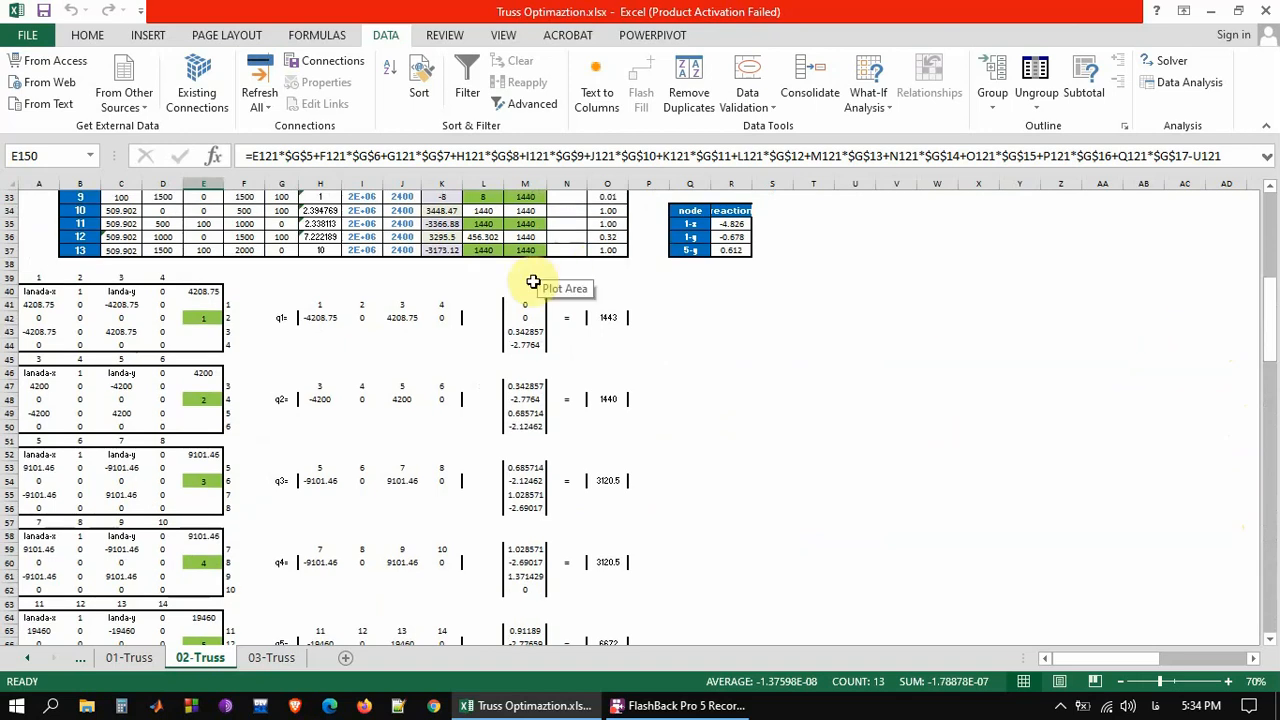
{"action": "left_click", "coordinate": [521, 306]}
{"action": "left_click_drag", "start_coordinate": [521, 317], "coordinate": [521, 343]}
{"action": "left_click", "coordinate": [611, 317]}
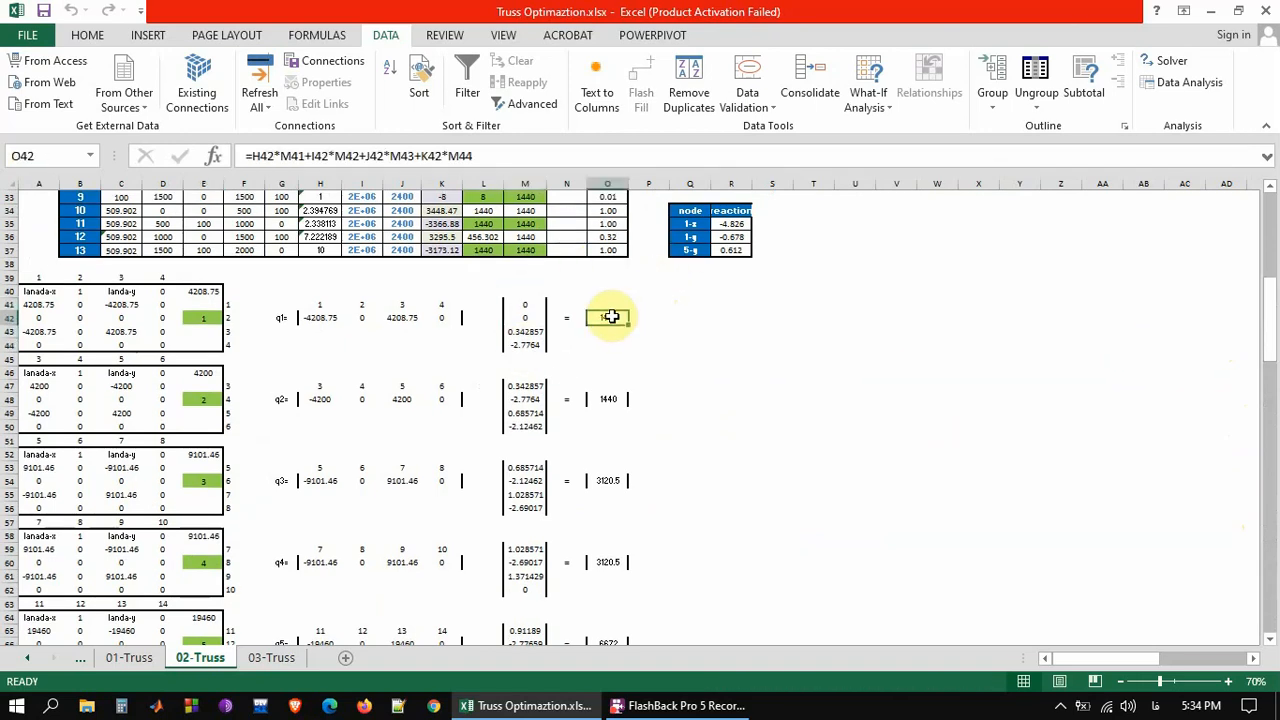
Check the support reactions R35:R37, then member 1's P/A formula and the stress ratios of members 1 to 6
{"action": "left_click_drag", "start_coordinate": [1271, 337], "coordinate": [1265, 283]}
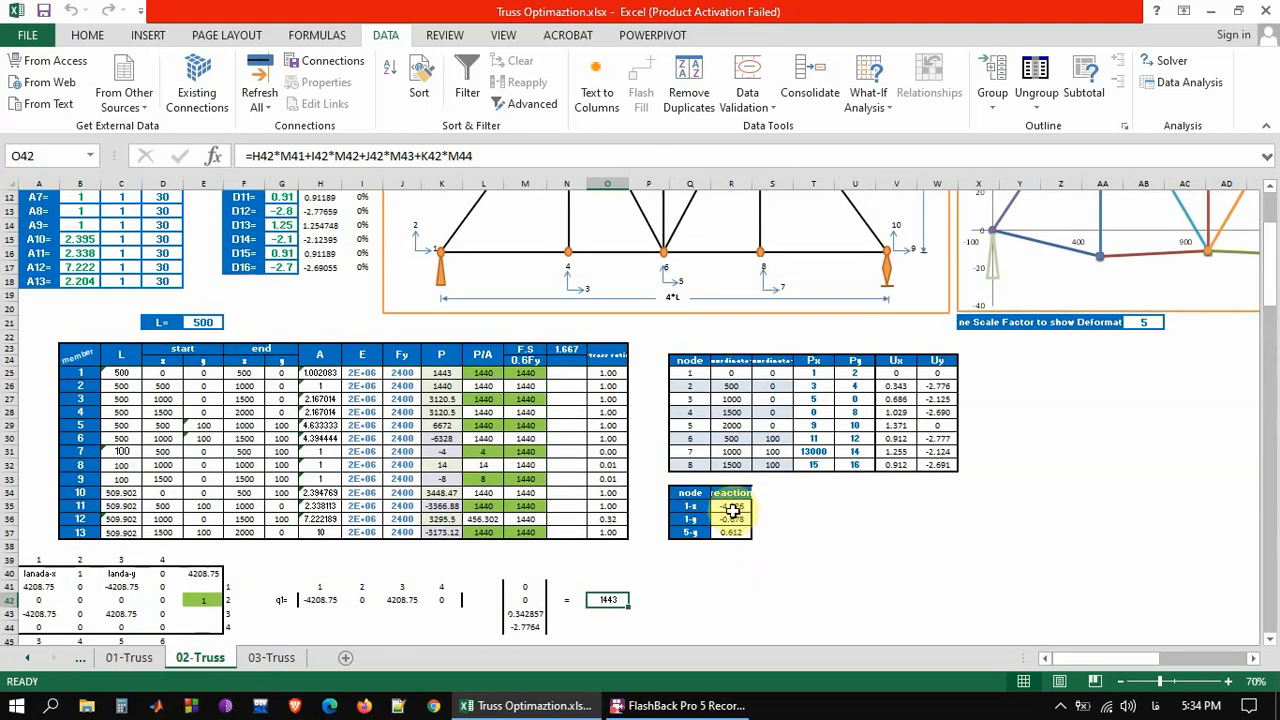
{"action": "left_click_drag", "start_coordinate": [731, 506], "coordinate": [731, 532]}
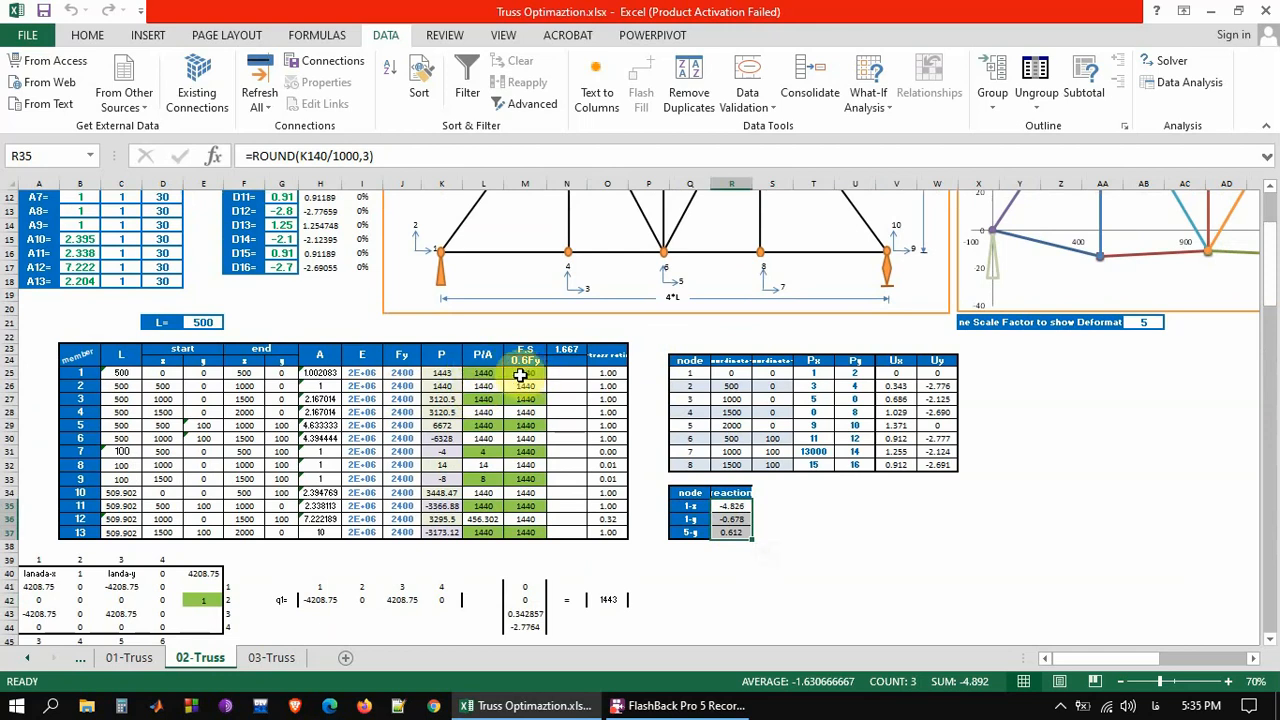
{"action": "left_click", "coordinate": [477, 374]}
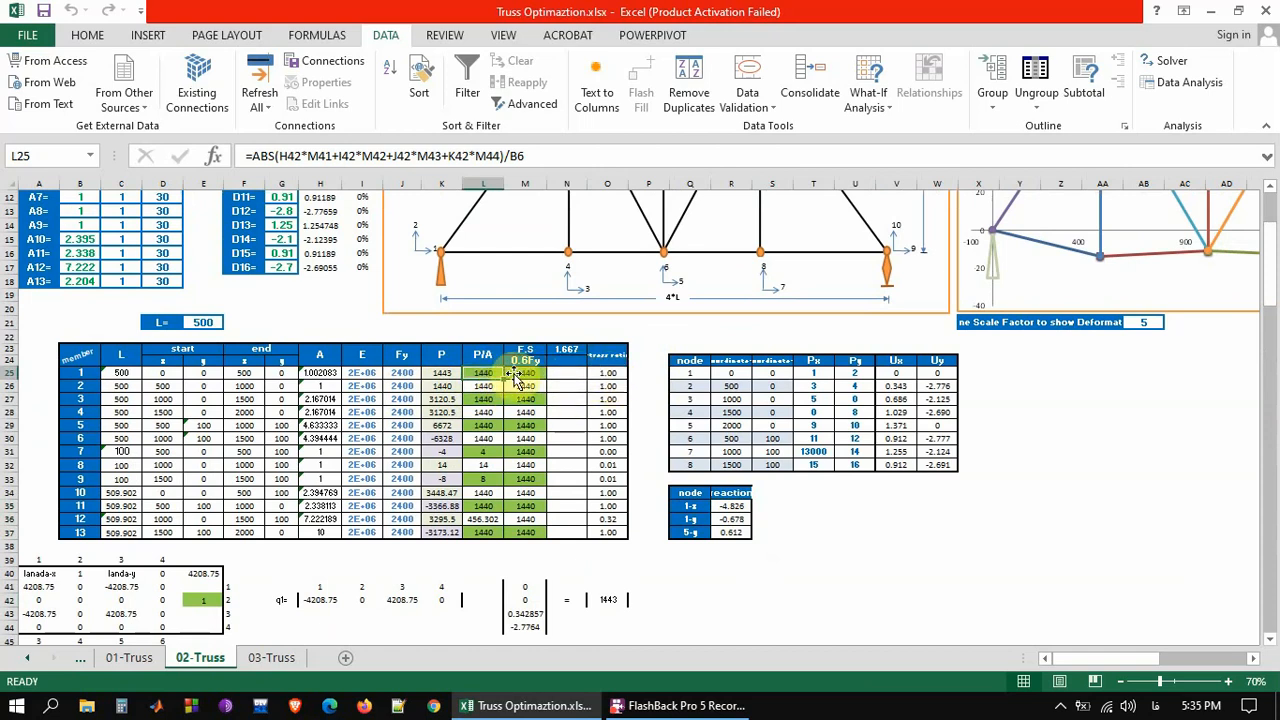
{"action": "left_click", "coordinate": [604, 358]}
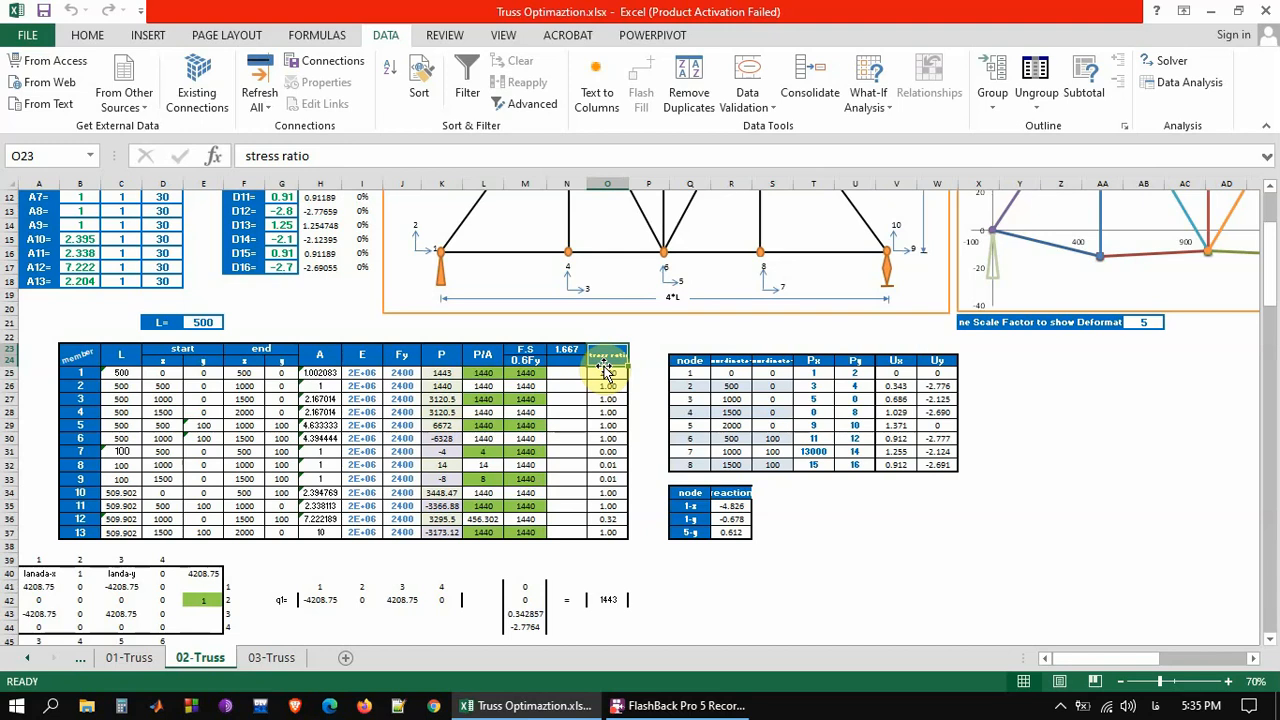
{"action": "left_click_drag", "start_coordinate": [606, 372], "coordinate": [604, 440]}
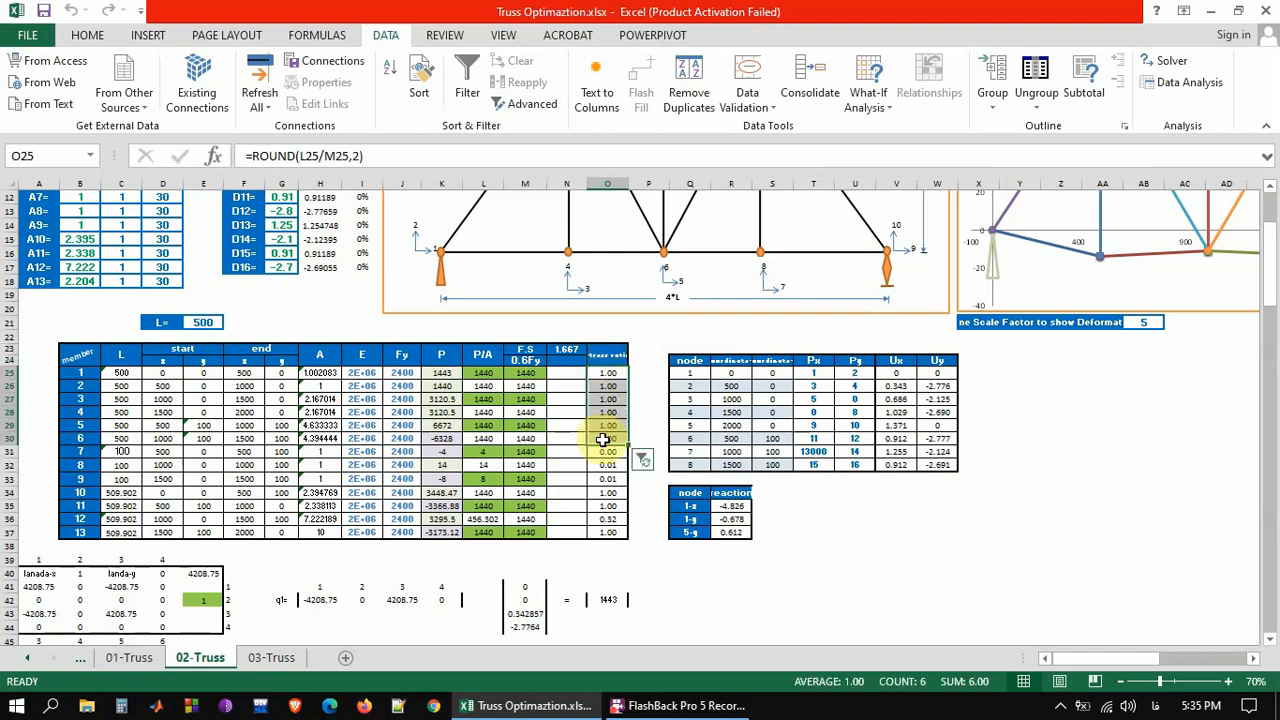
Select the Min and Max columns C5:D18 beside the height and area variables to point out their bounds
{"action": "left_click_drag", "start_coordinate": [1271, 320], "coordinate": [1270, 288]}
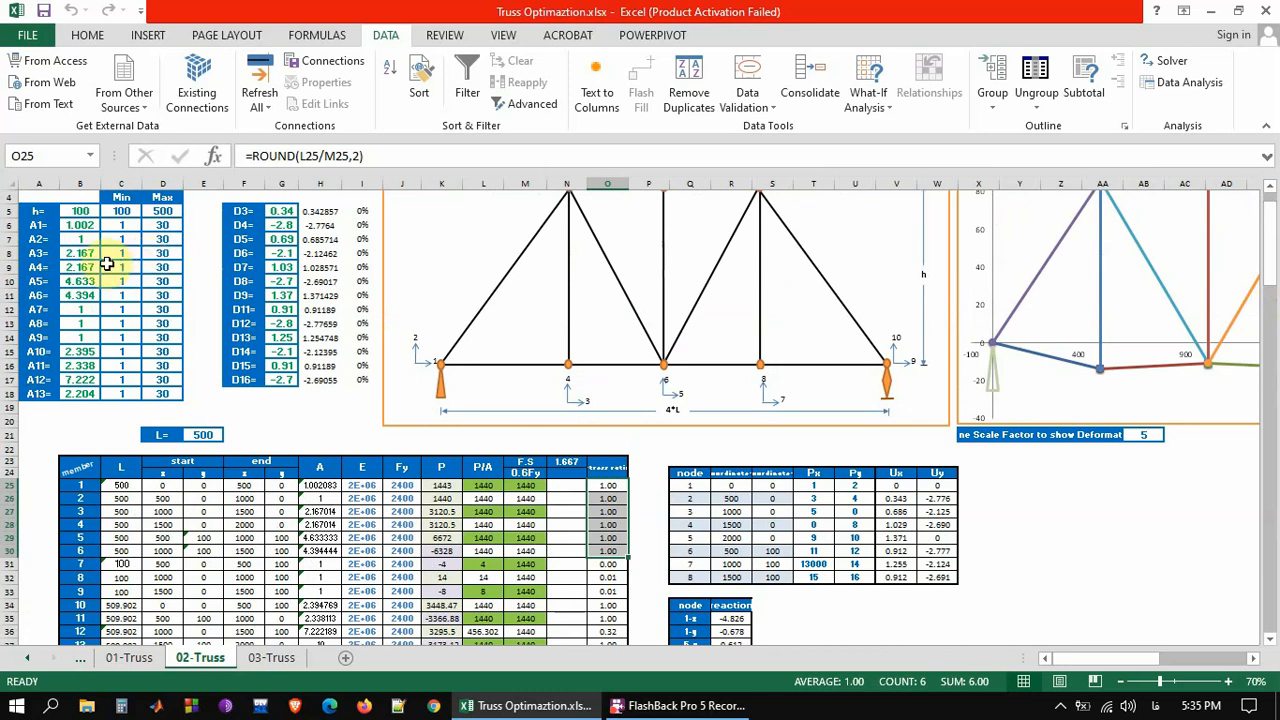
{"action": "left_click", "coordinate": [124, 210]}
{"action": "left_click_drag", "start_coordinate": [124, 210], "coordinate": [160, 389]}
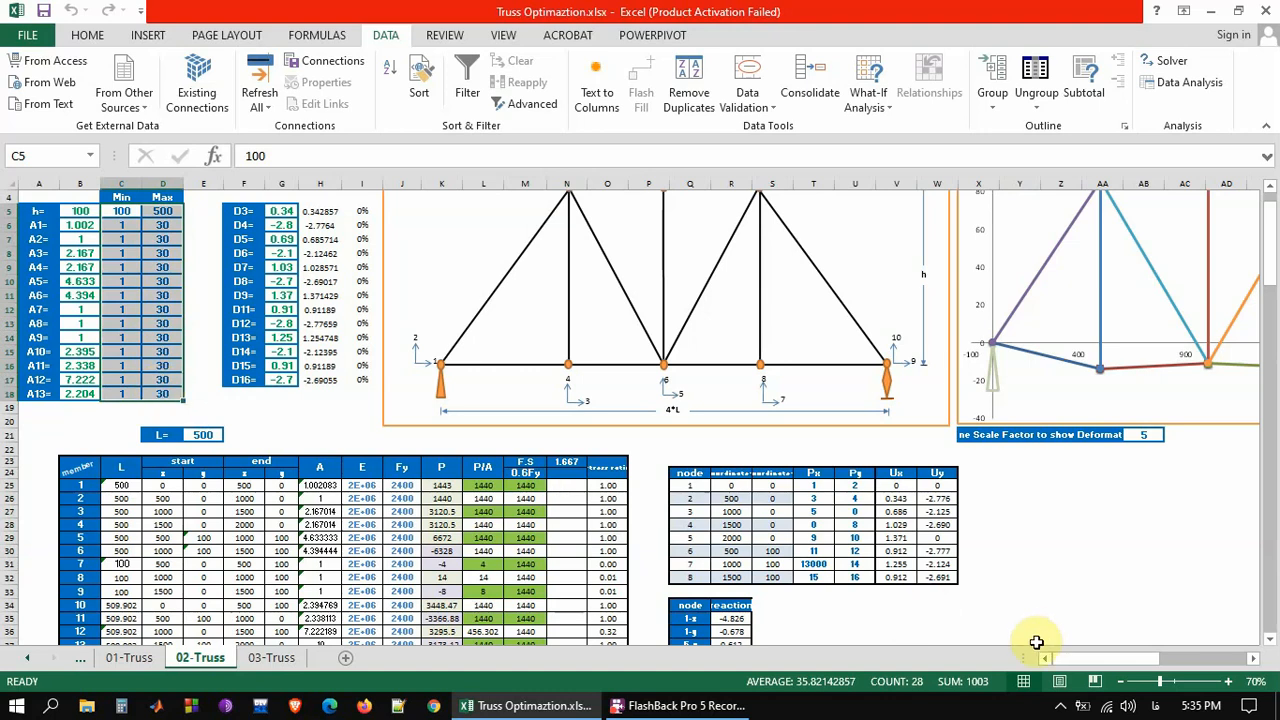
View the deformed truss chart and select its deformation scale factor in cell AB21, then return to the start of the sheet
{"action": "left_click_drag", "start_coordinate": [1080, 667], "coordinate": [1273, 257]}
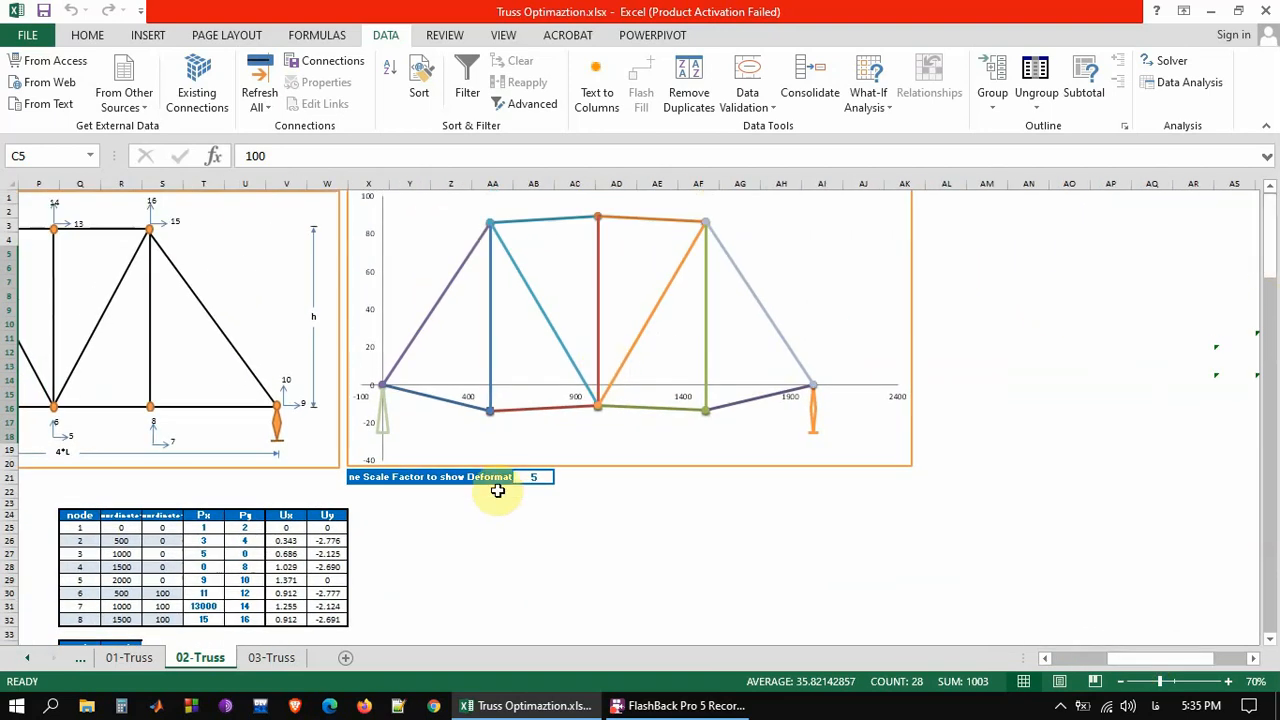
{"action": "left_click", "coordinate": [526, 478]}
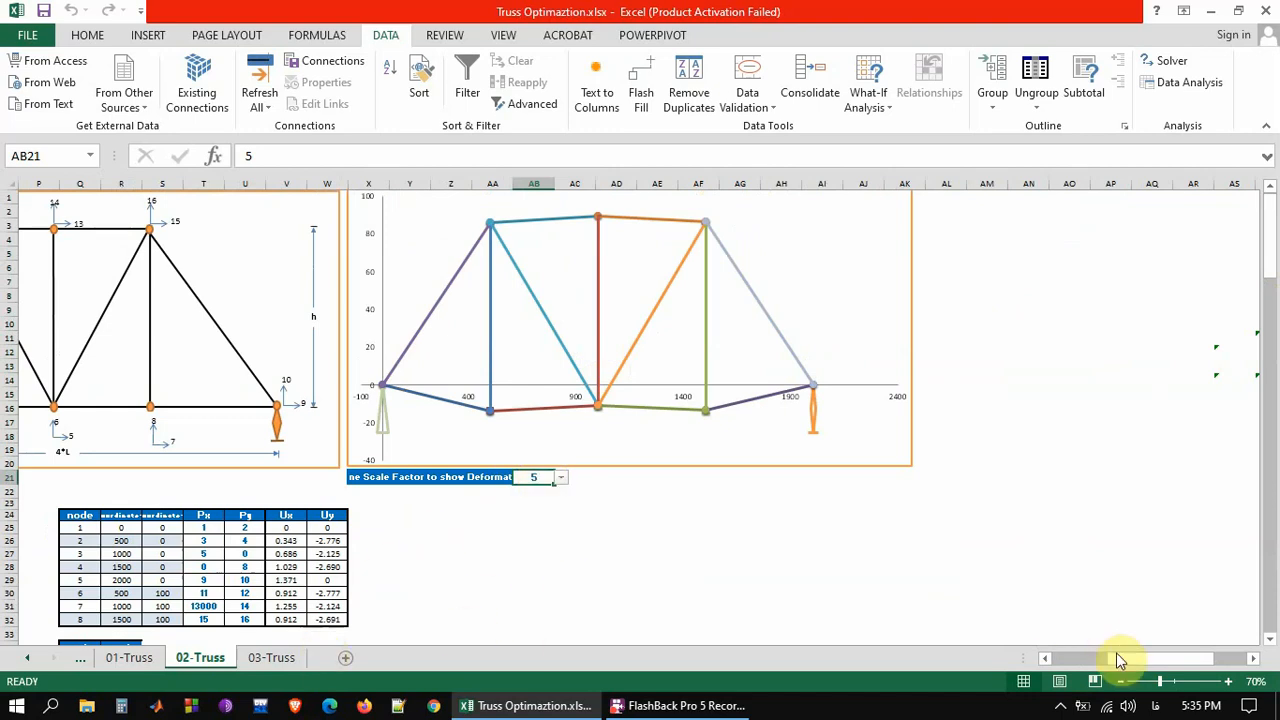
{"action": "left_click_drag", "start_coordinate": [1120, 660], "coordinate": [1070, 660]}
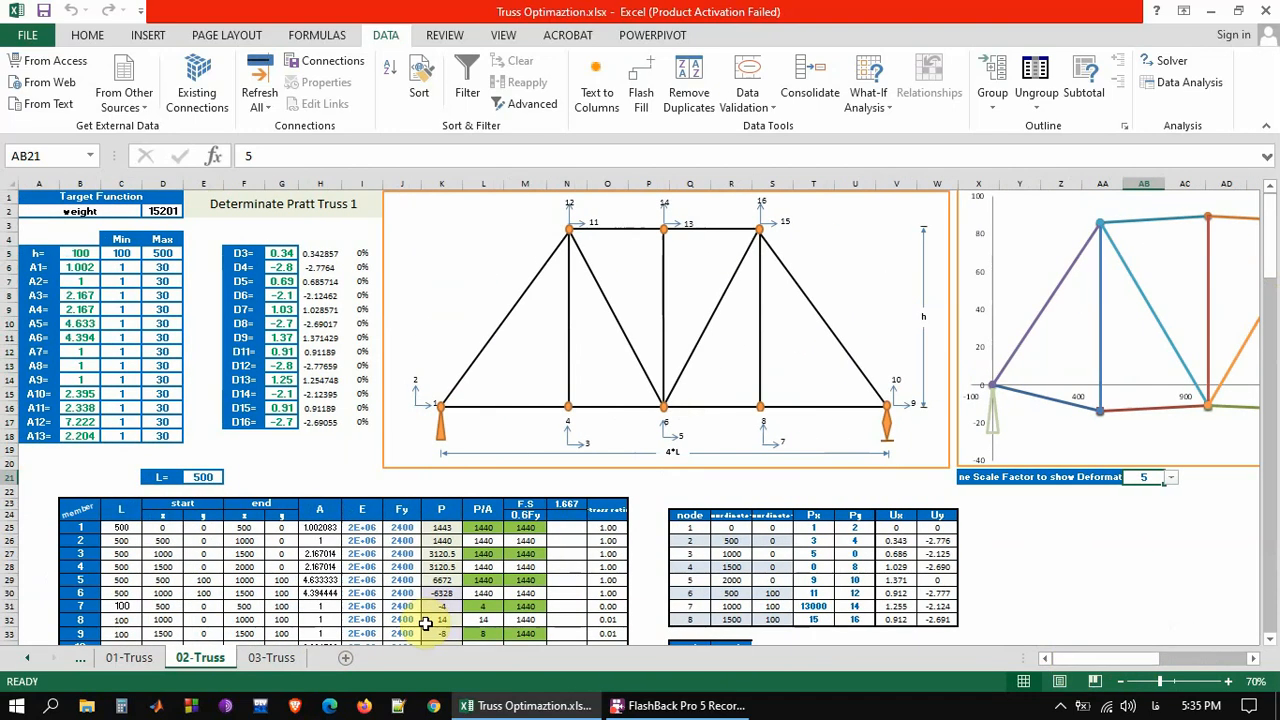
Open the 03-Truss sheet and review the height h, the area variables and their Min and Max limits for the indeterminate Pratt truss
{"action": "left_click", "coordinate": [278, 665]}
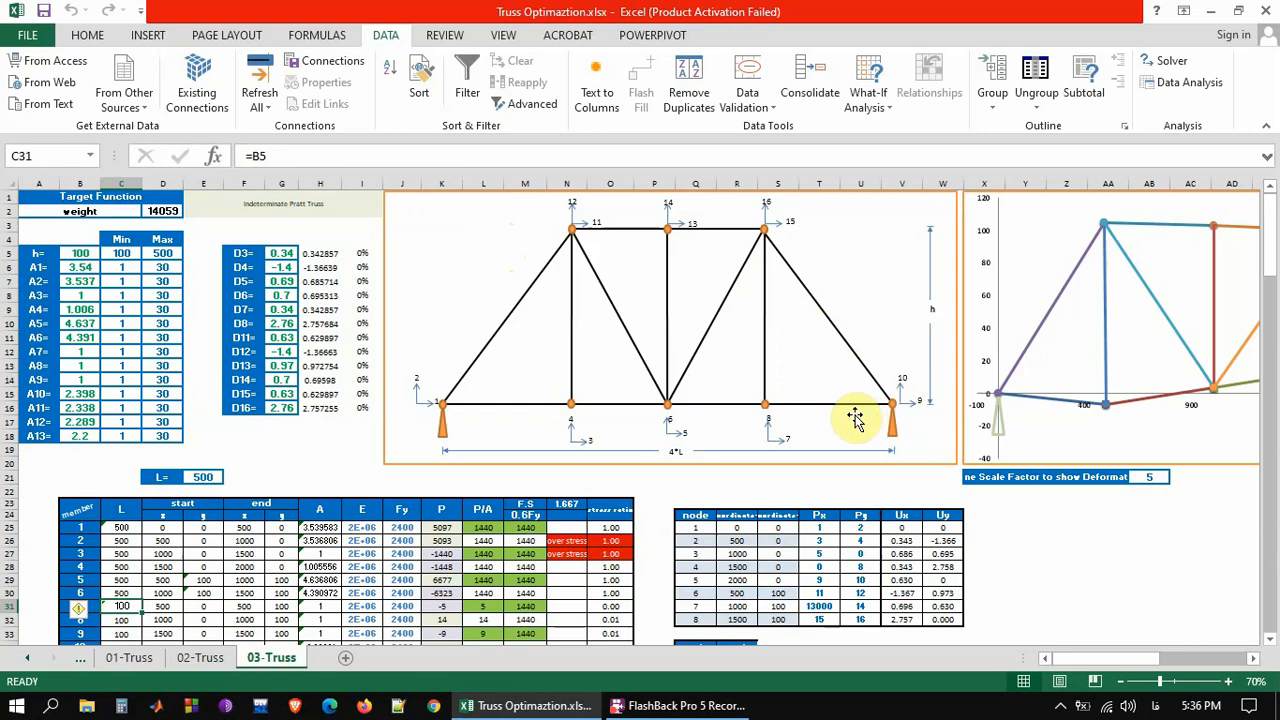
{"action": "left_click_drag", "start_coordinate": [1273, 247], "coordinate": [1274, 256]}
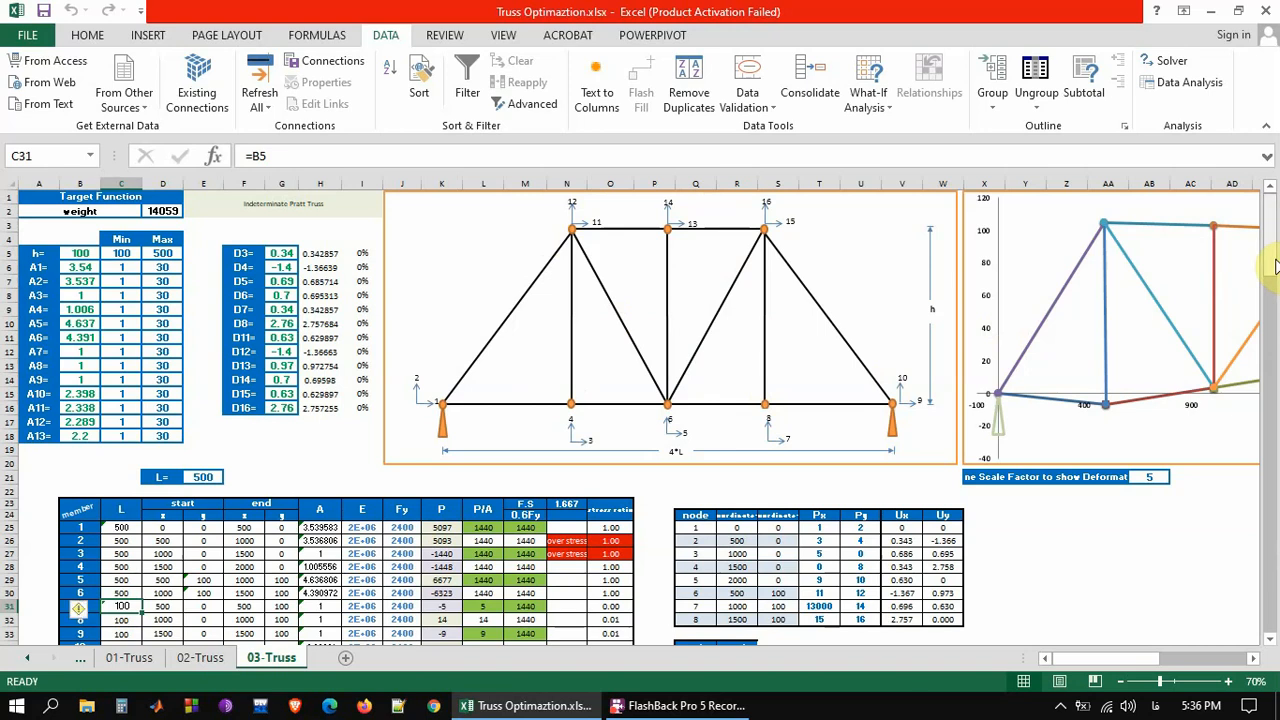
{"action": "left_click", "coordinate": [77, 254]}
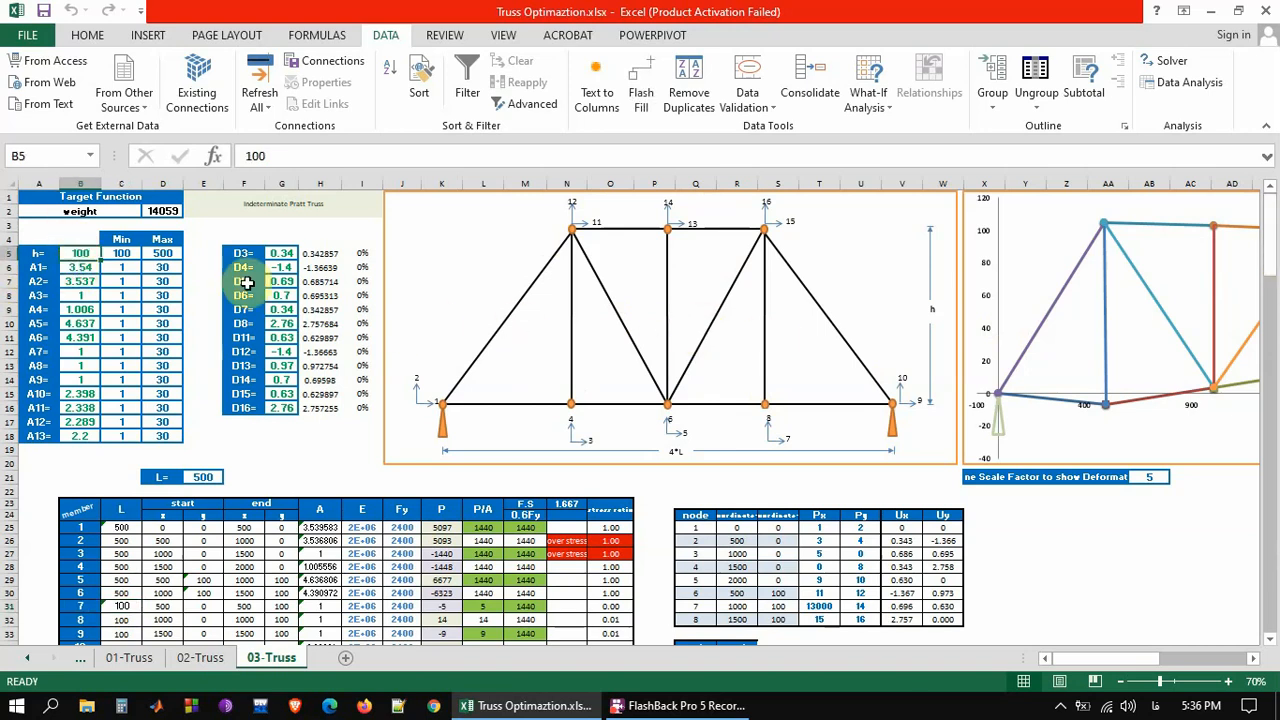
{"action": "left_click_drag", "start_coordinate": [45, 268], "coordinate": [40, 408]}
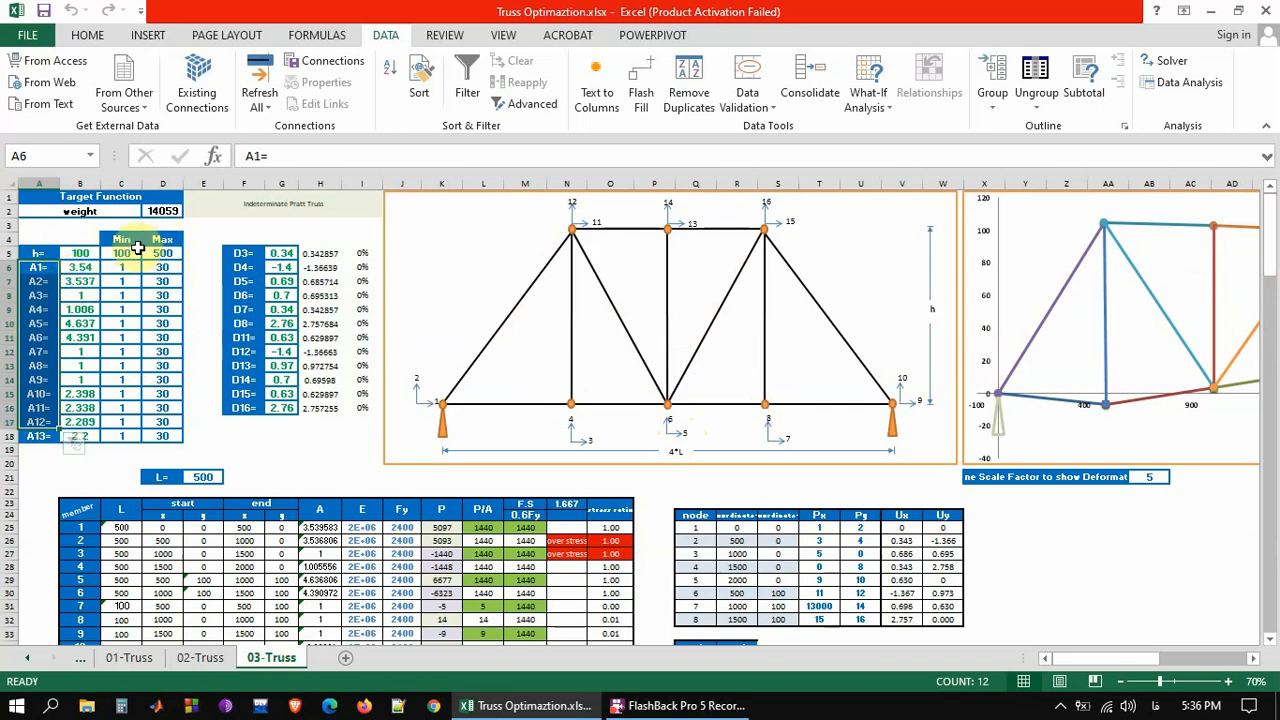
{"action": "left_click_drag", "start_coordinate": [121, 240], "coordinate": [166, 436]}
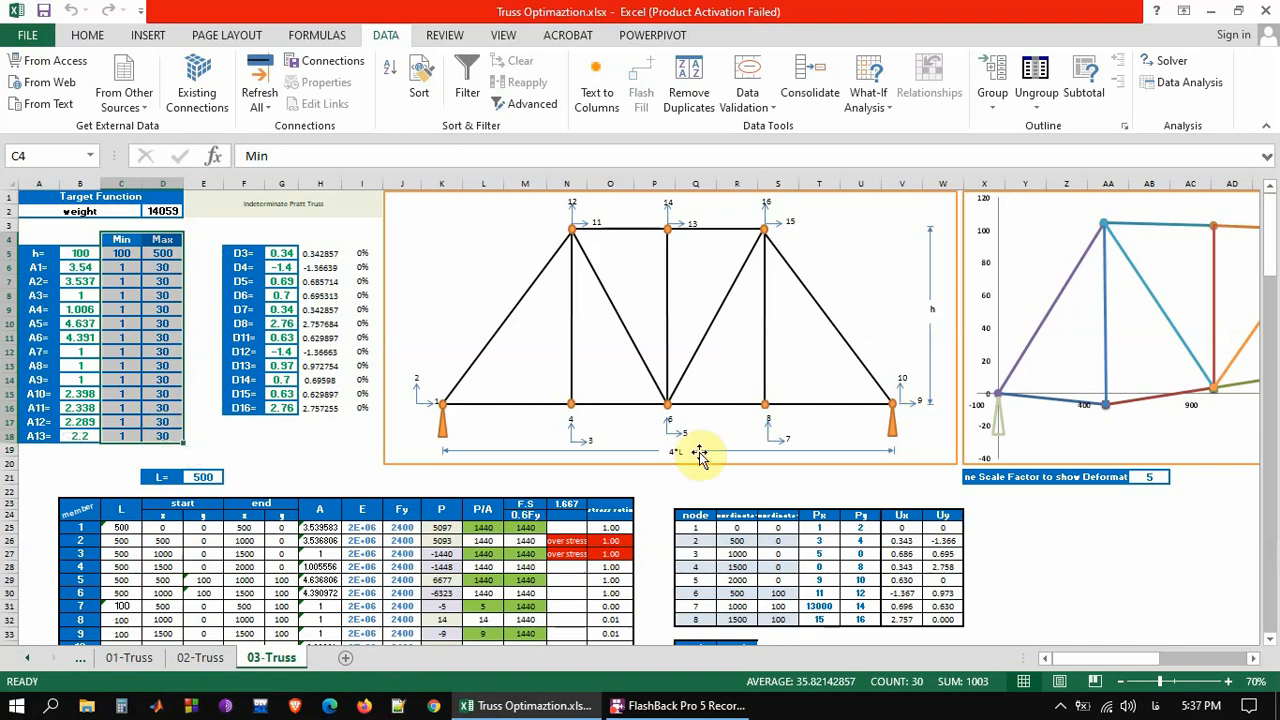
Review the indeterminate truss's member table, selecting members 1 to 6 across the length, coordinate, area, E and Fy columns
{"action": "left_click_drag", "start_coordinate": [1271, 210], "coordinate": [1274, 262]}
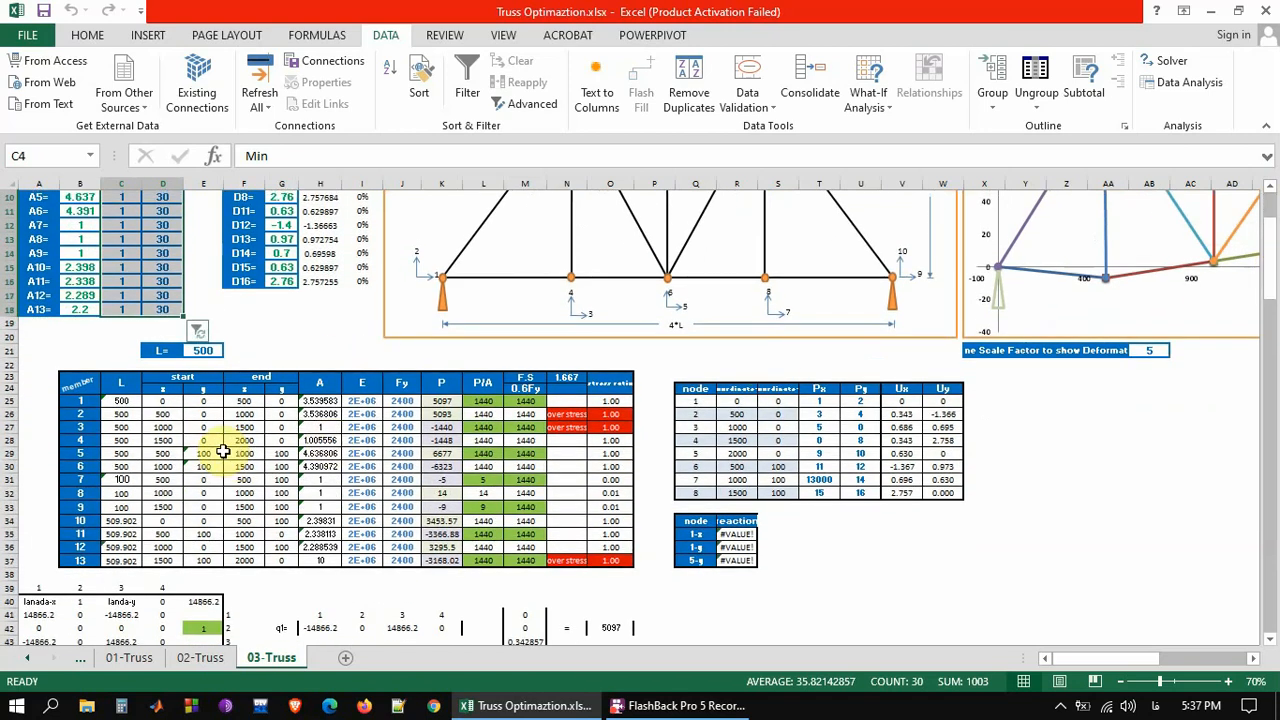
{"action": "left_click_drag", "start_coordinate": [80, 400], "coordinate": [409, 465]}
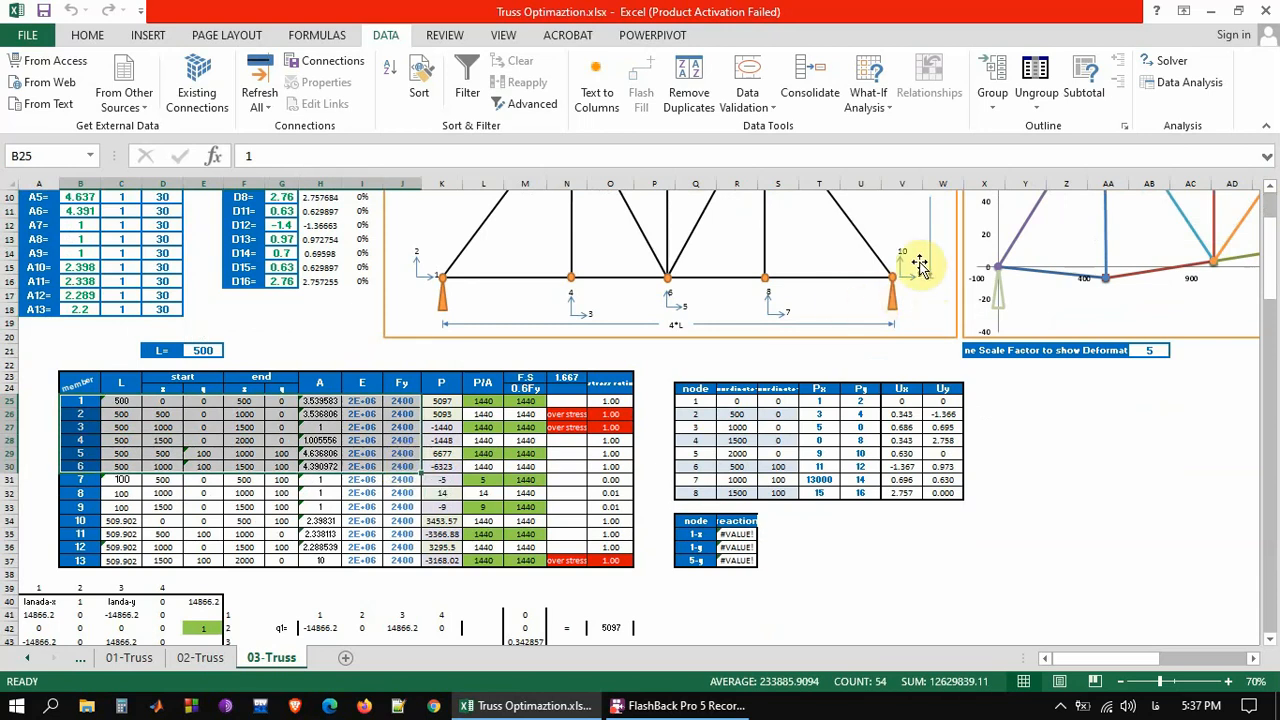
{"action": "left_click_drag", "start_coordinate": [1271, 278], "coordinate": [1274, 293]}
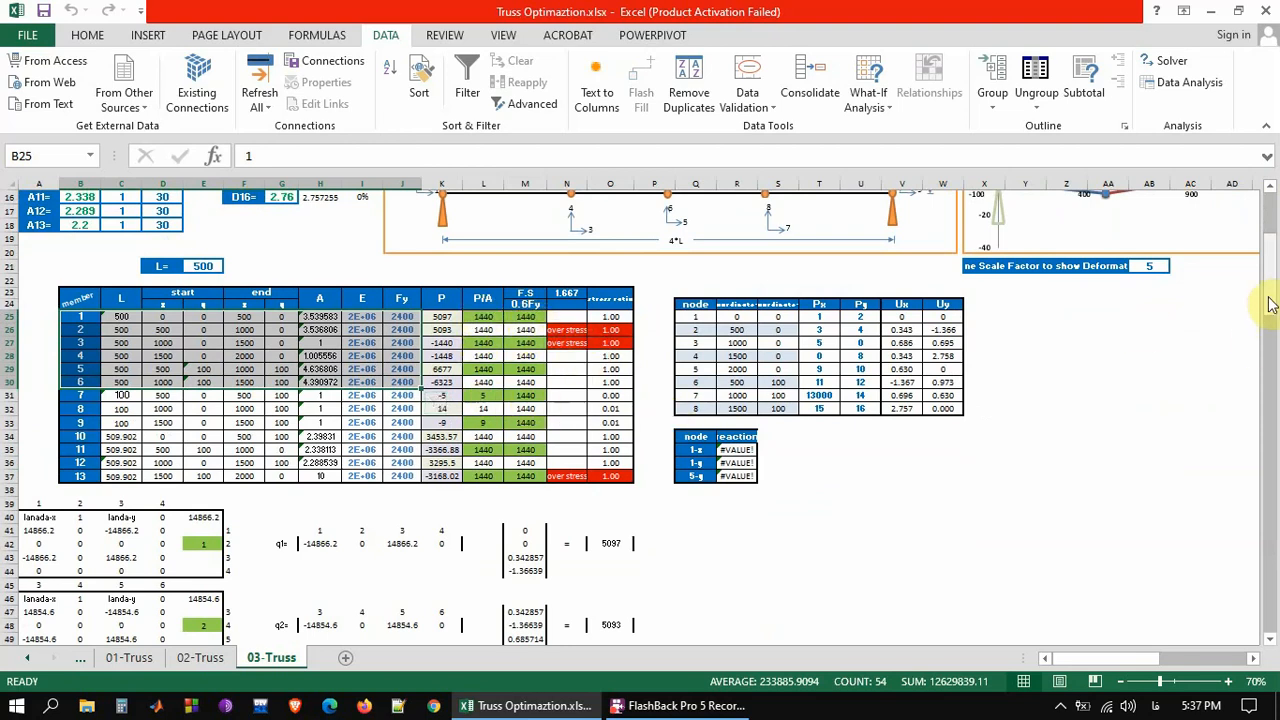
Select the equilibrium constraint results E150:E161, covering ΣF3=0 to ΣF16=0, in the constraints table below the matrices
{"action": "left_click_drag", "start_coordinate": [1270, 304], "coordinate": [1270, 626]}
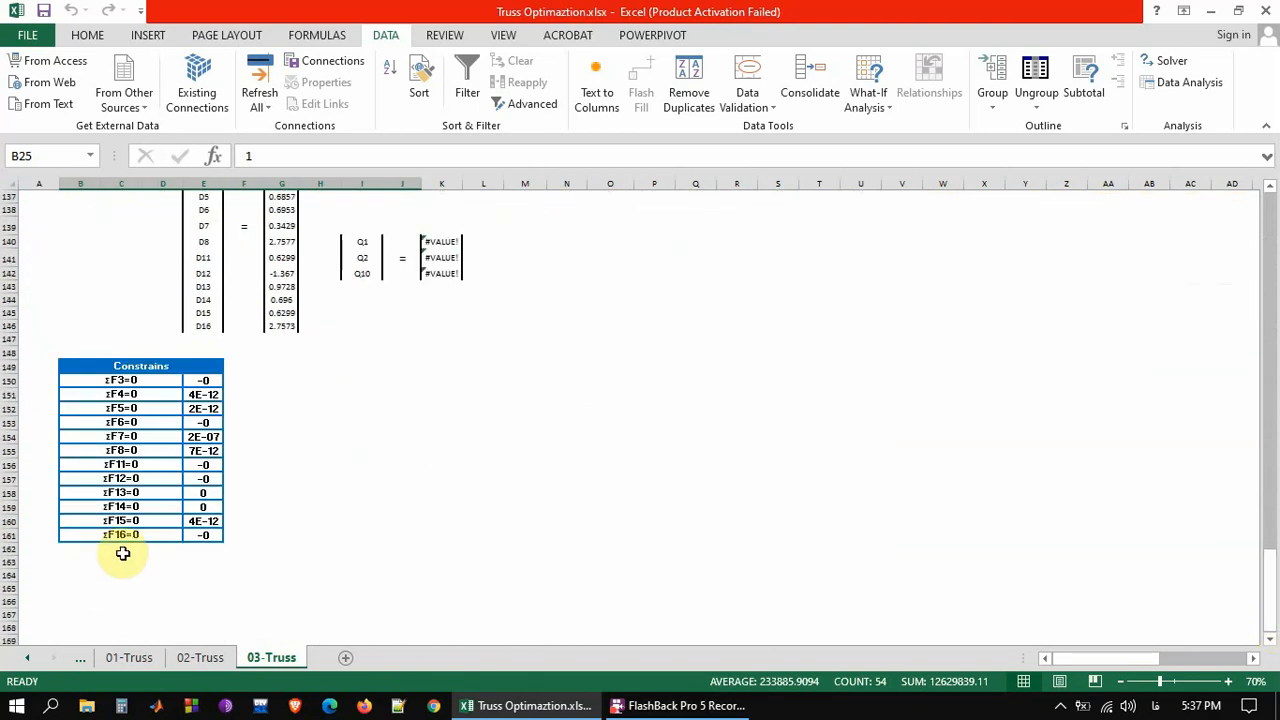
{"action": "left_click_drag", "start_coordinate": [203, 380], "coordinate": [200, 540]}
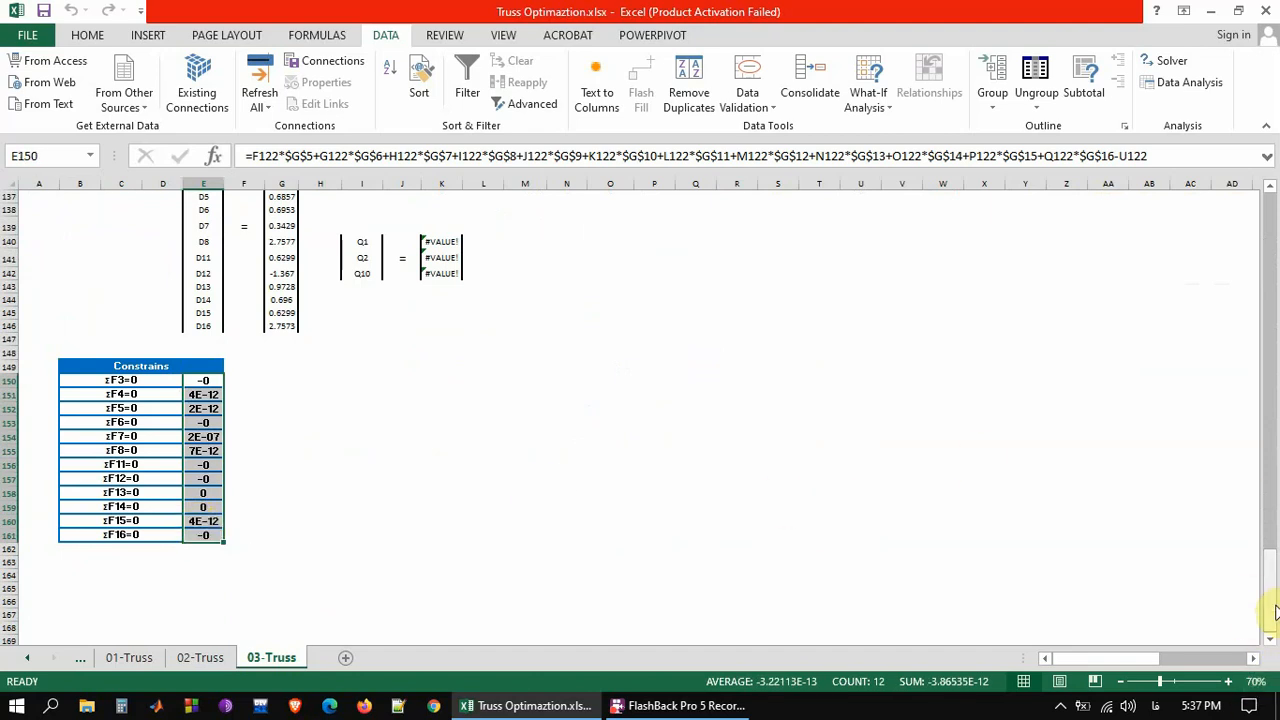
Open the Solver parameters and review the objective $D$2, the Min target and the variable cells $B$5:$B$18,$G$5:$G$16
{"action": "left_click_drag", "start_coordinate": [1275, 612], "coordinate": [1269, 134]}
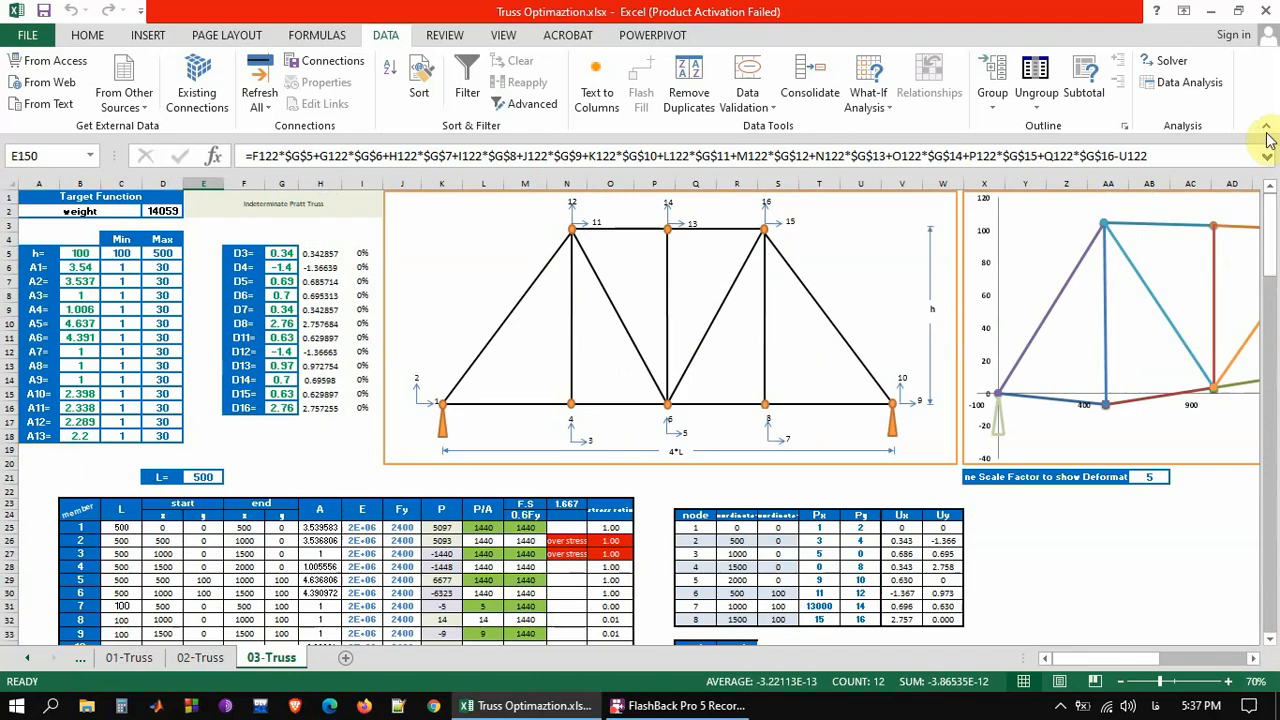
{"action": "left_click", "coordinate": [1165, 61]}
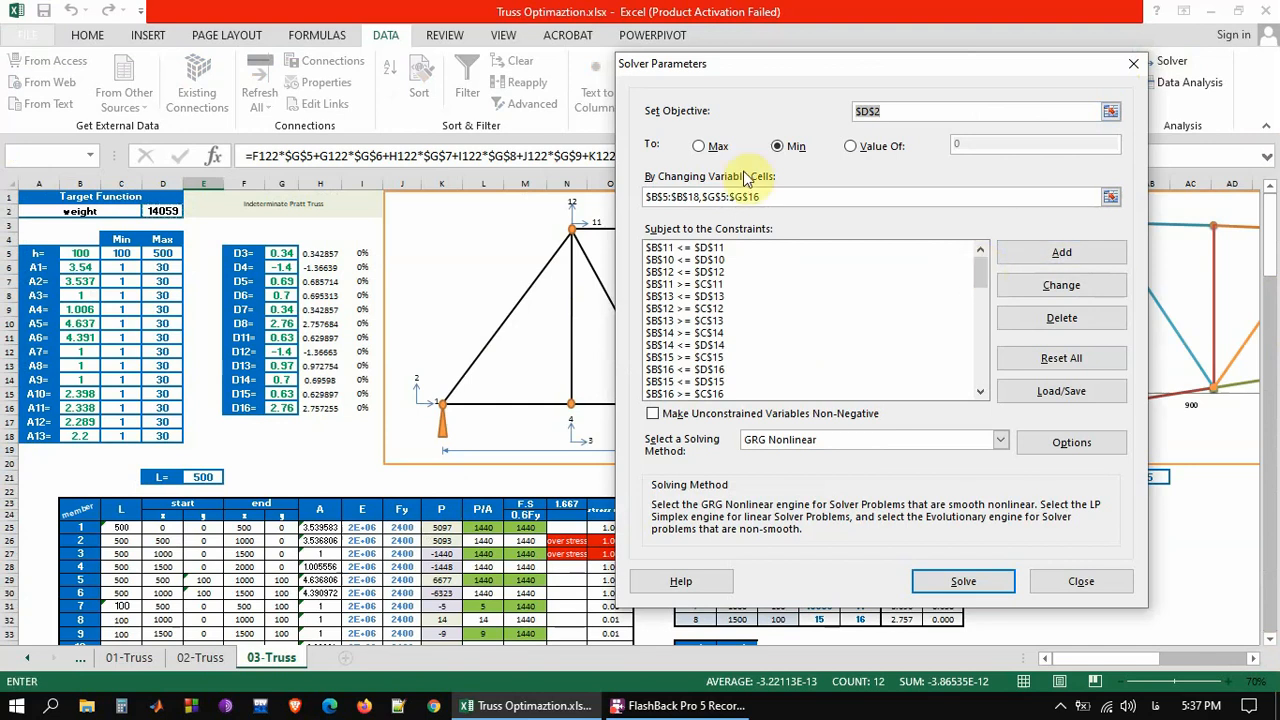
{"action": "left_click", "coordinate": [779, 149]}
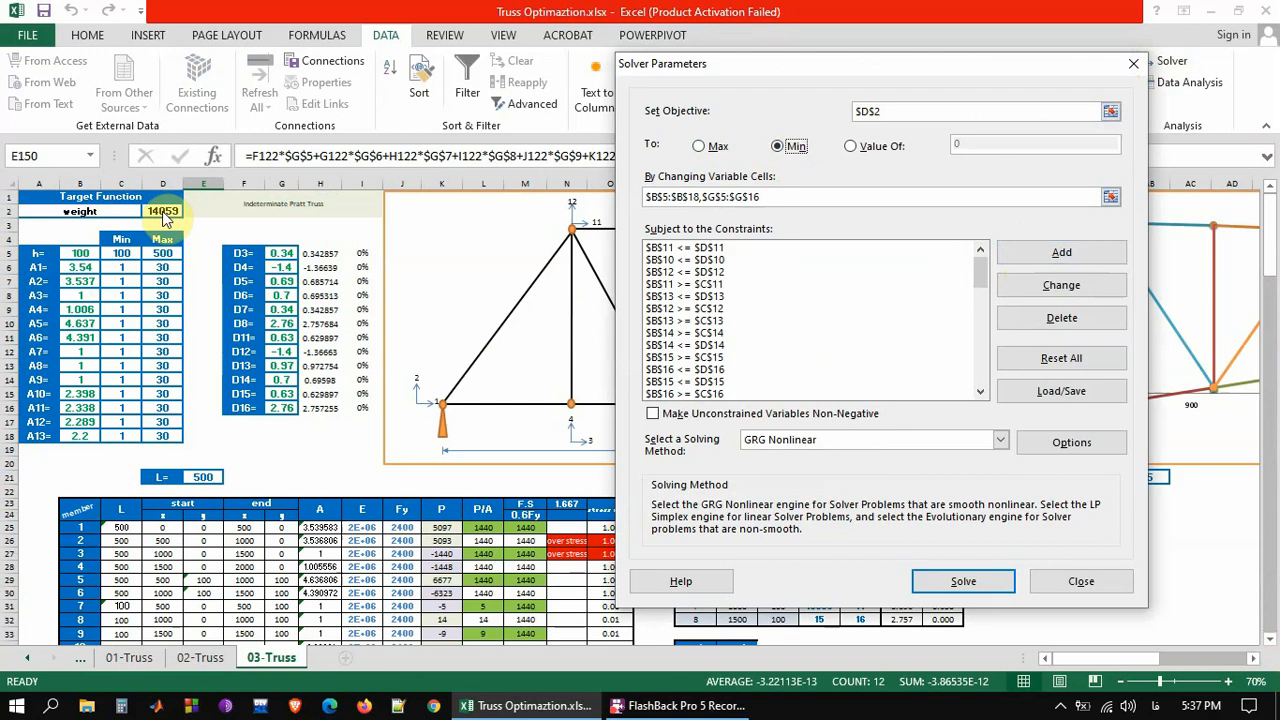
{"action": "left_click", "coordinate": [773, 200]}
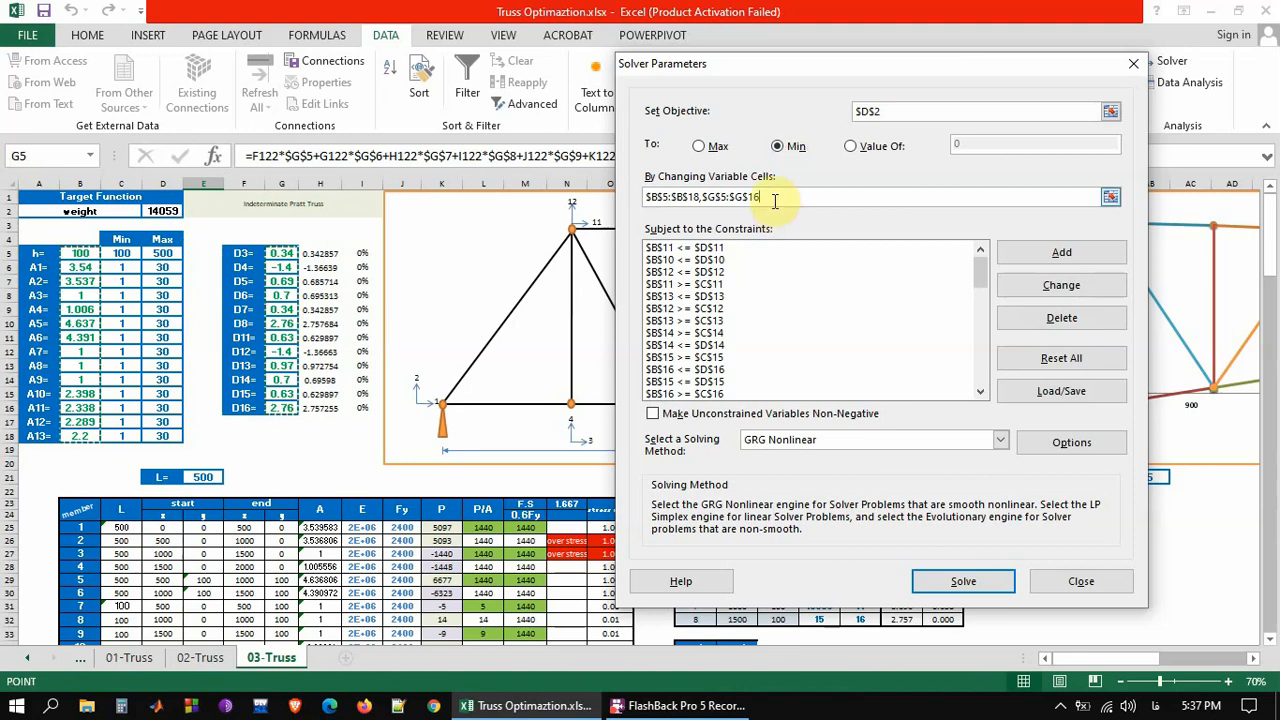